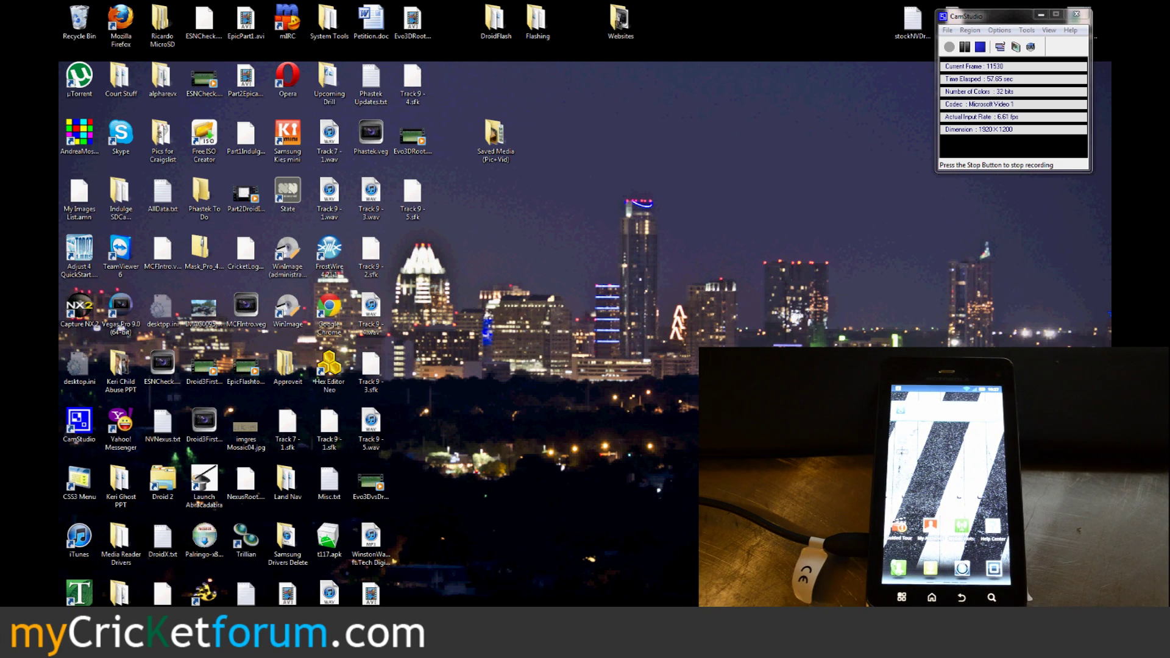
Step: Launch HW Virtual Serial Port from Start > All Programs > HW group > HW Virtual Serial Port Single
key("super")
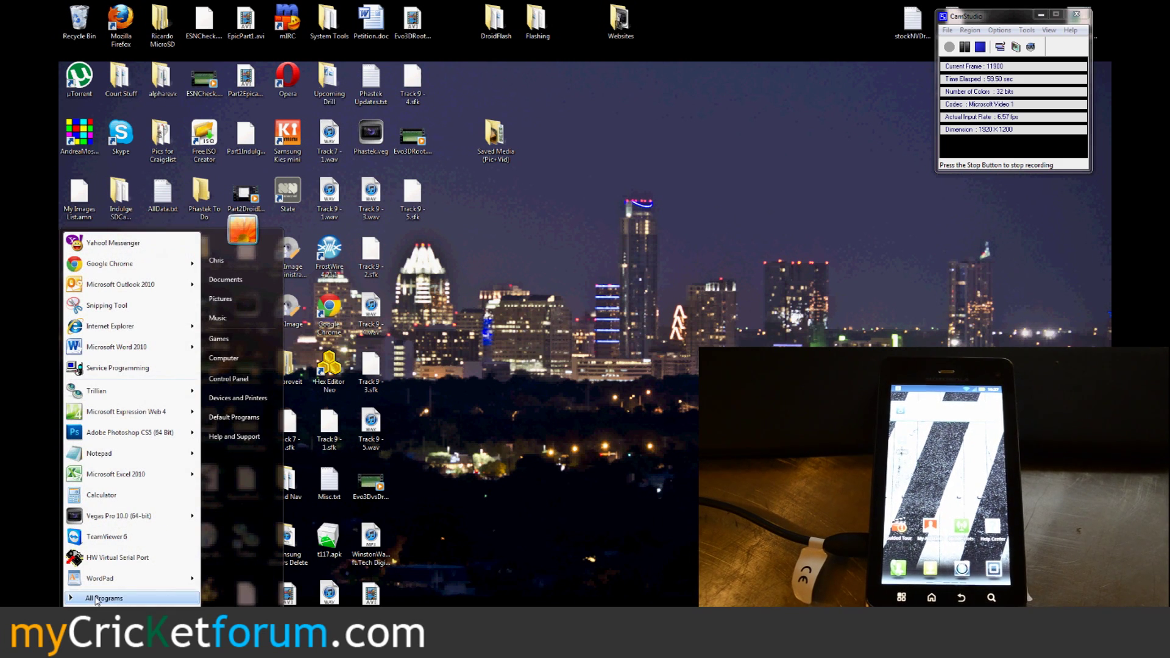
left_click(96, 600)
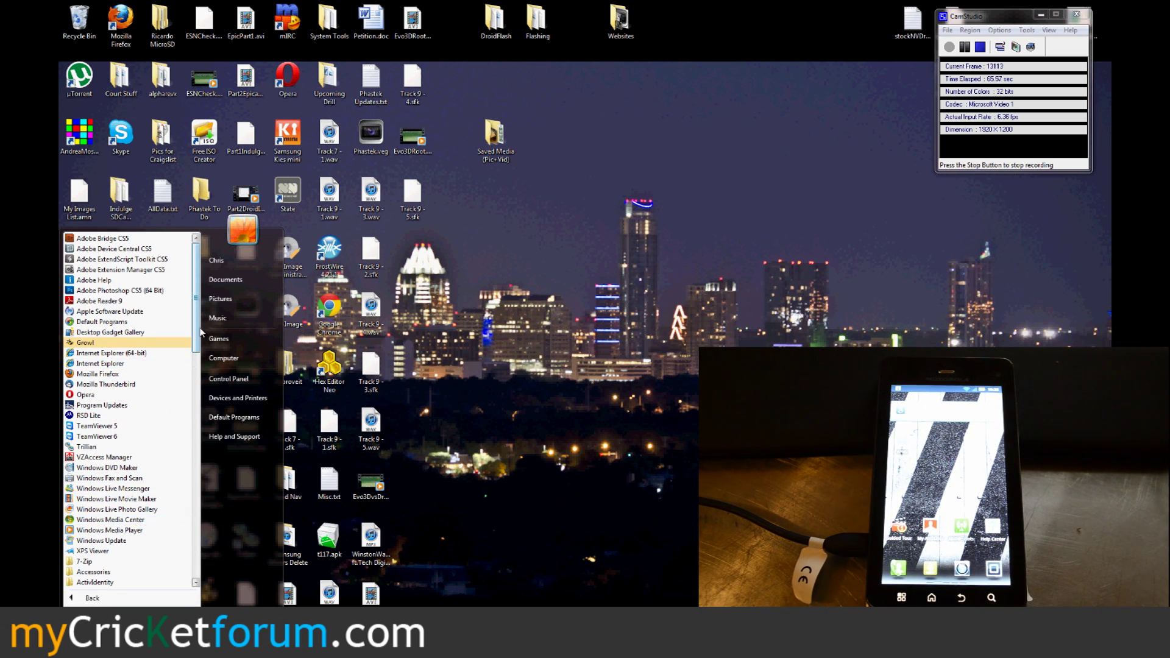
scroll(190, 378, "down", 6)
scroll(189, 398, "down", 7)
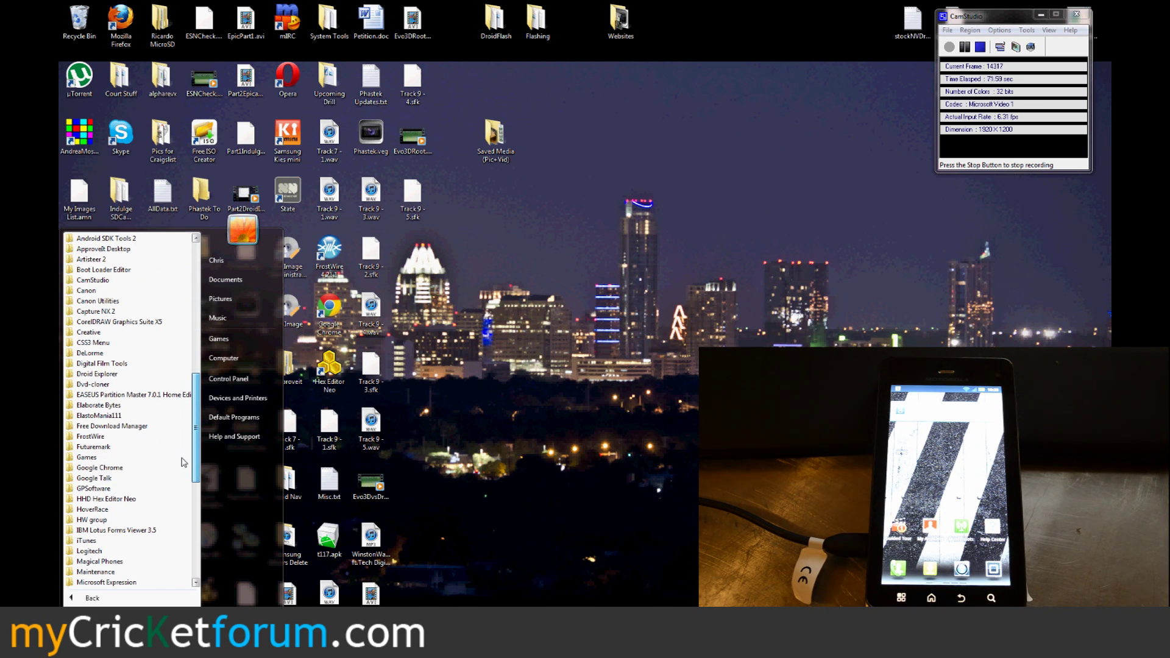
left_click(116, 519)
left_click(130, 510)
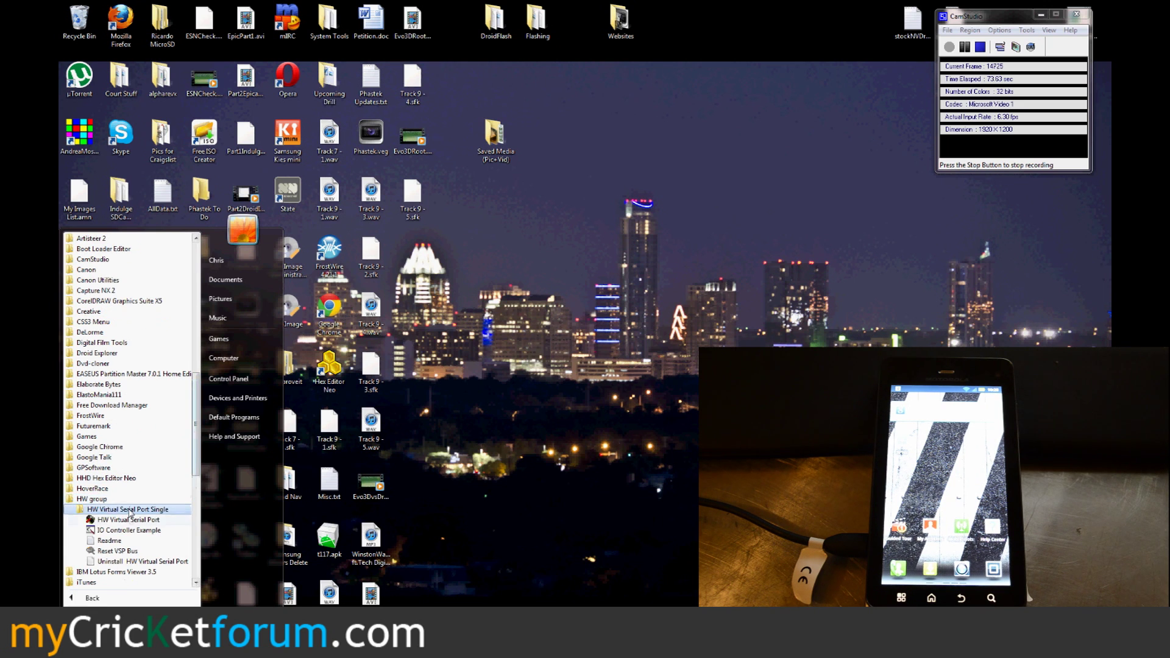
left_click(130, 520)
key("super")
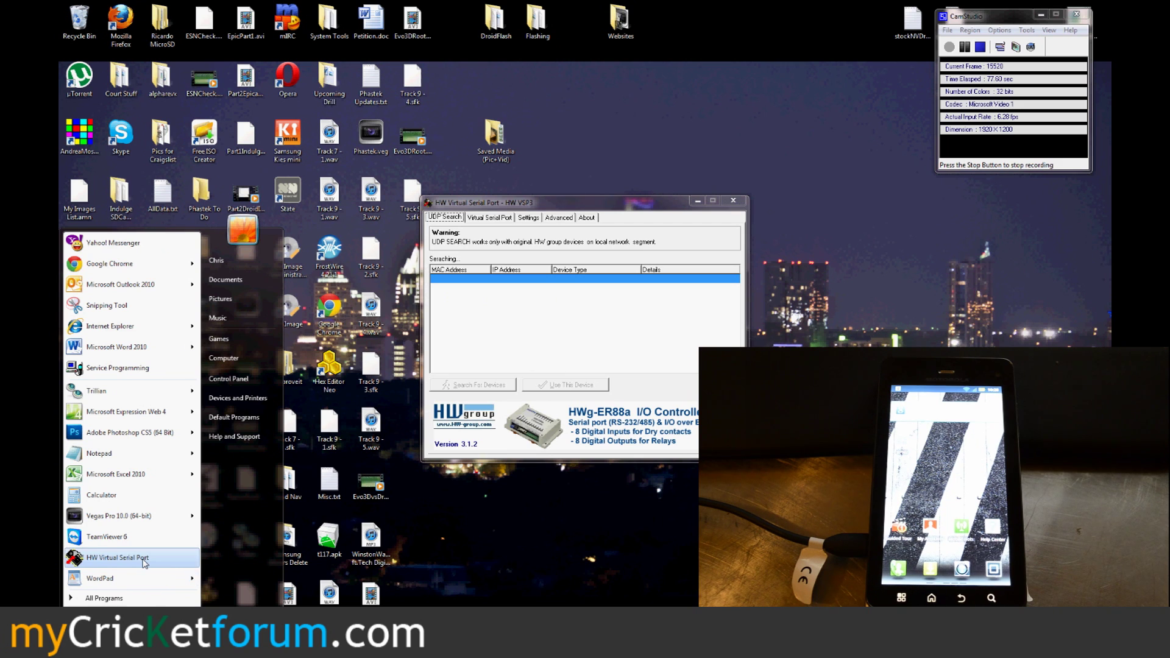
Step: Dismiss the Start menu and show the Virtual Serial Port tab with IP address 192.168.16.2
left_click(479, 242)
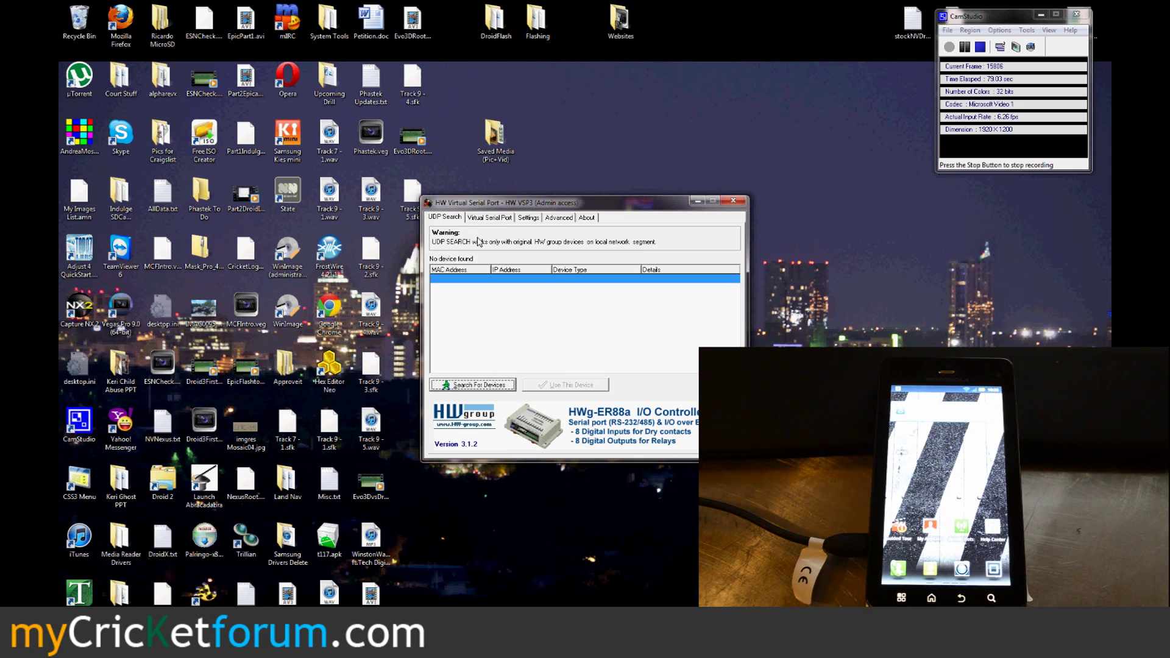
left_click(486, 221)
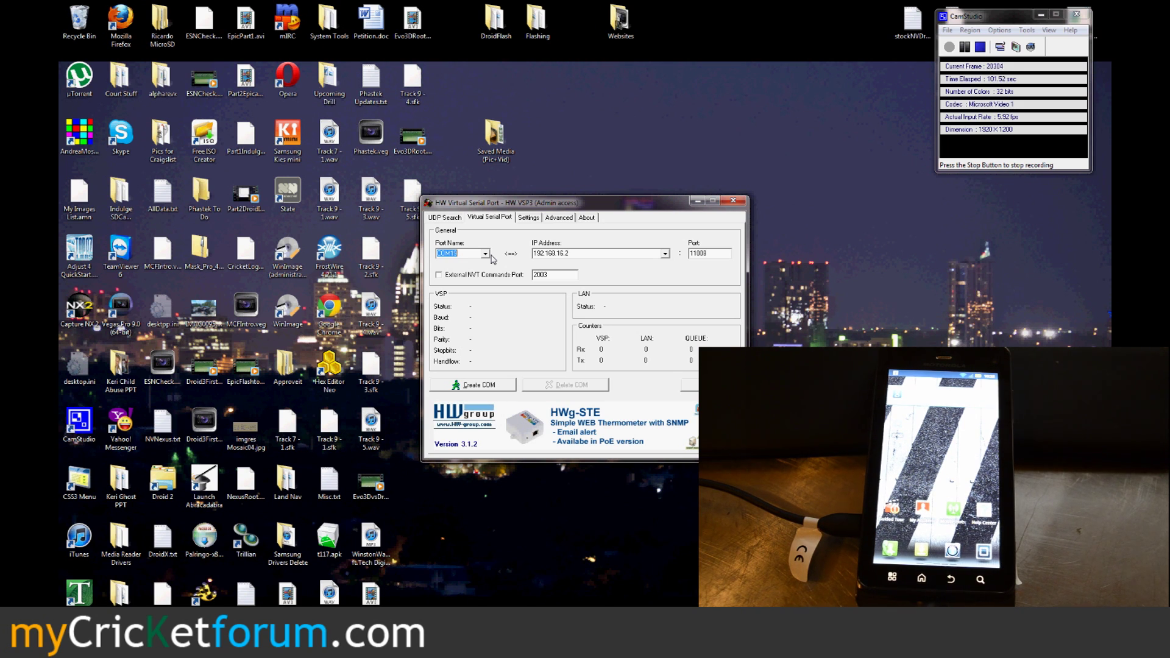
key("Tab")
left_click(573, 252)
double_click(551, 255)
left_click(693, 254)
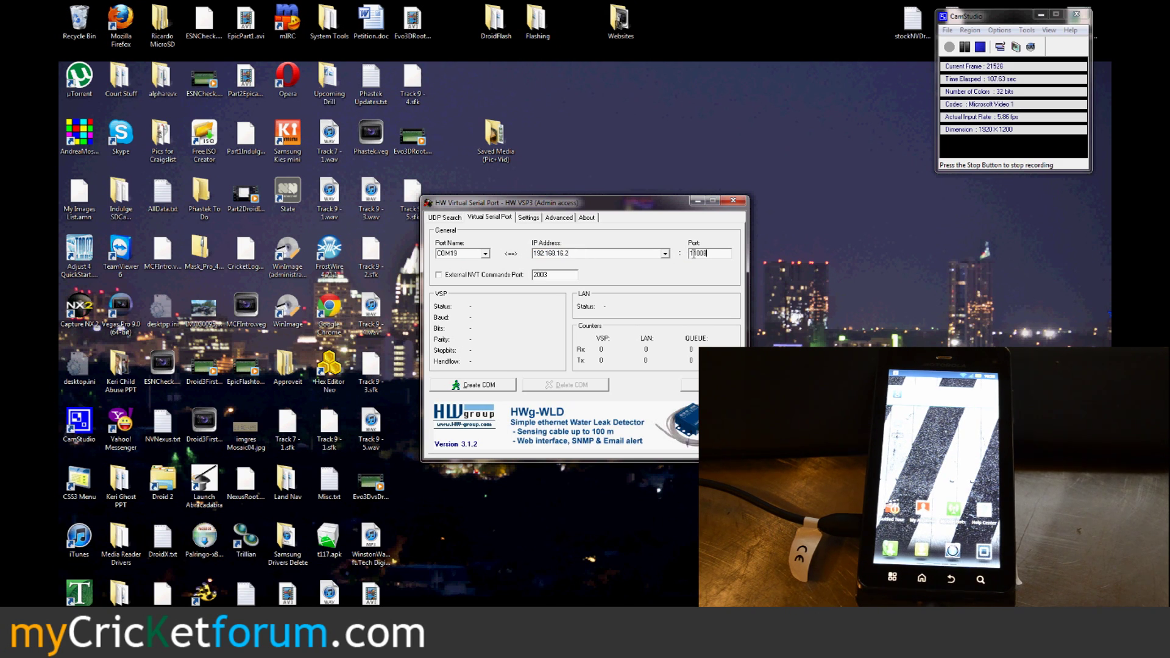
double_click(693, 254)
left_click(712, 254)
left_click(529, 217)
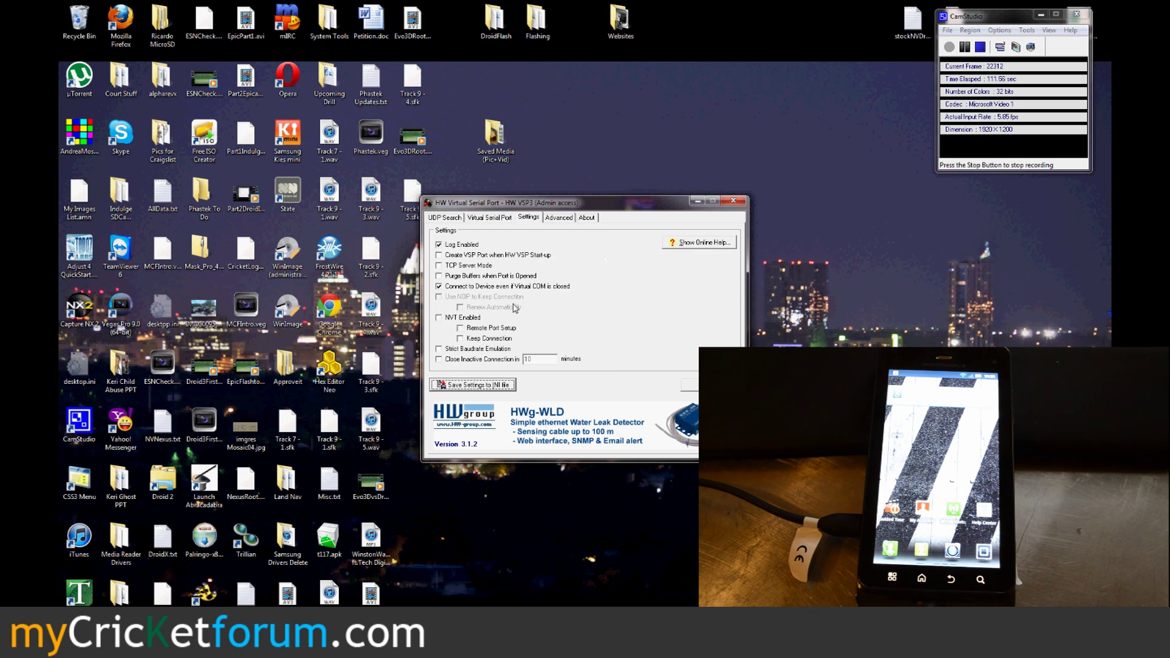
left_click(455, 319)
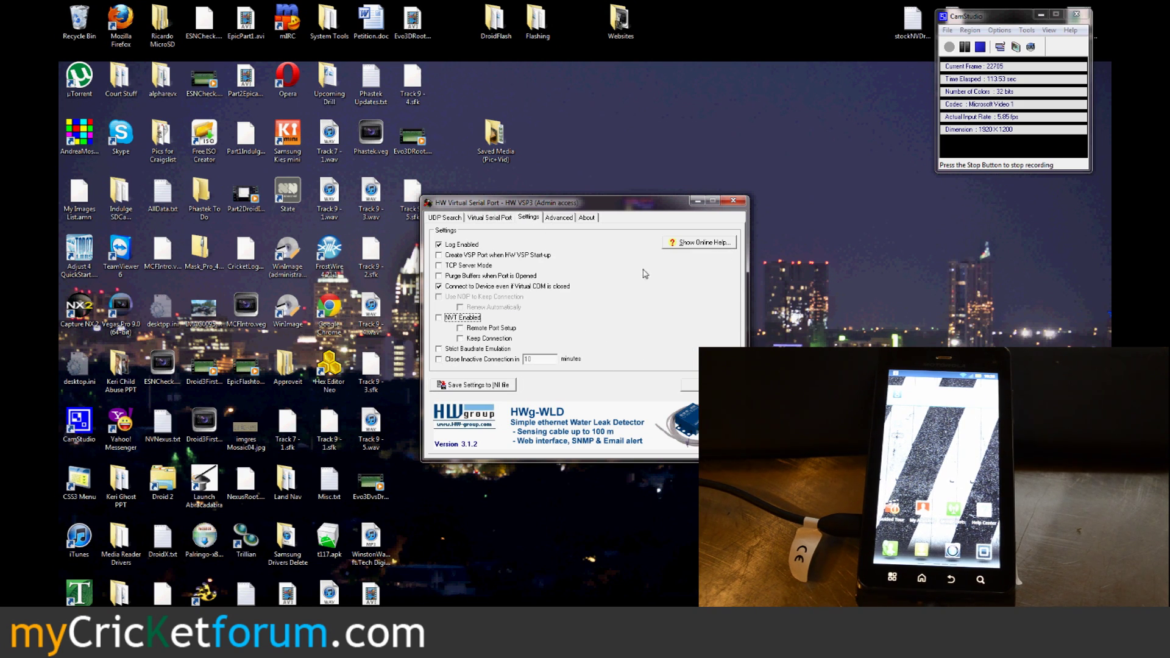
left_click(477, 222)
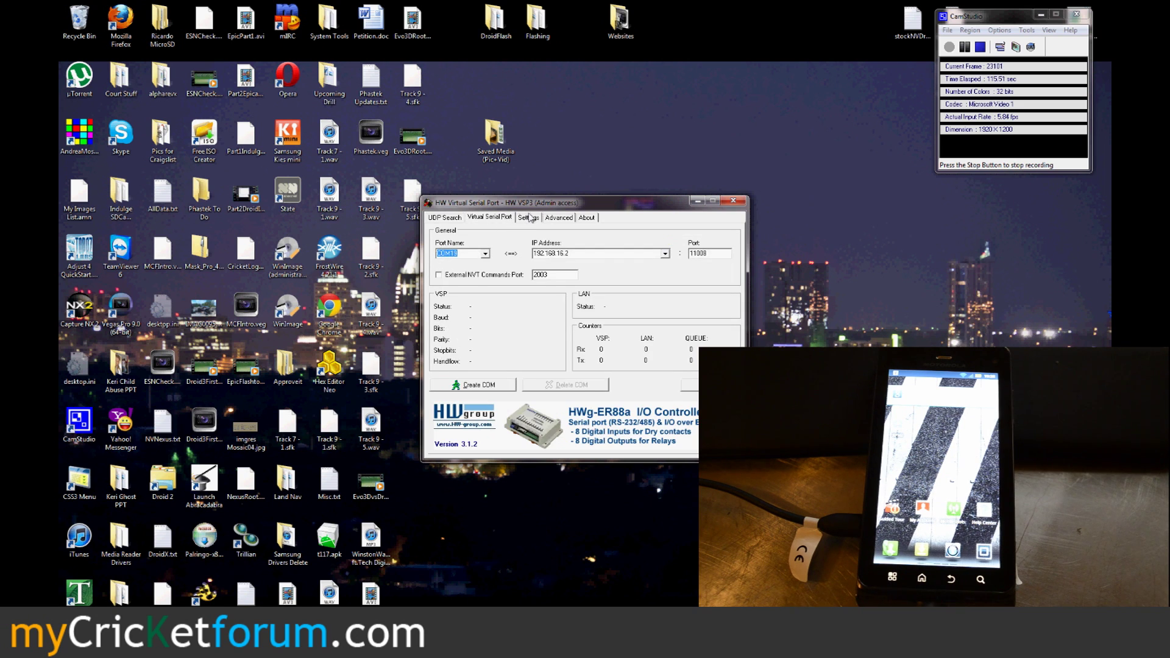
left_click(529, 217)
left_click(501, 220)
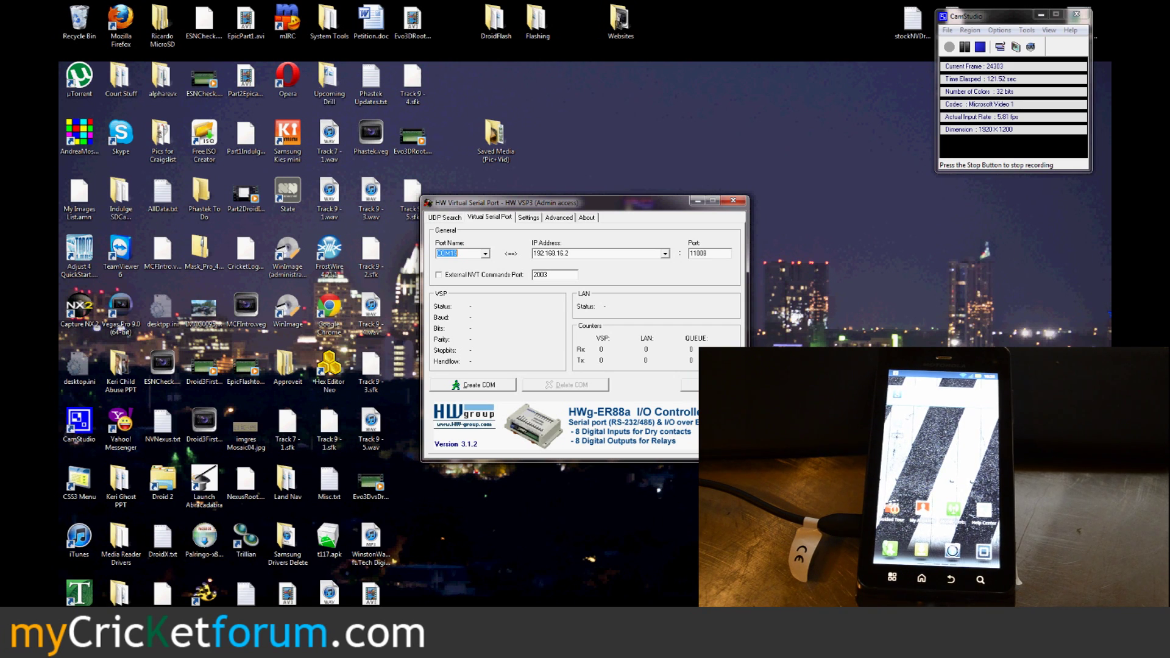
left_click(485, 388)
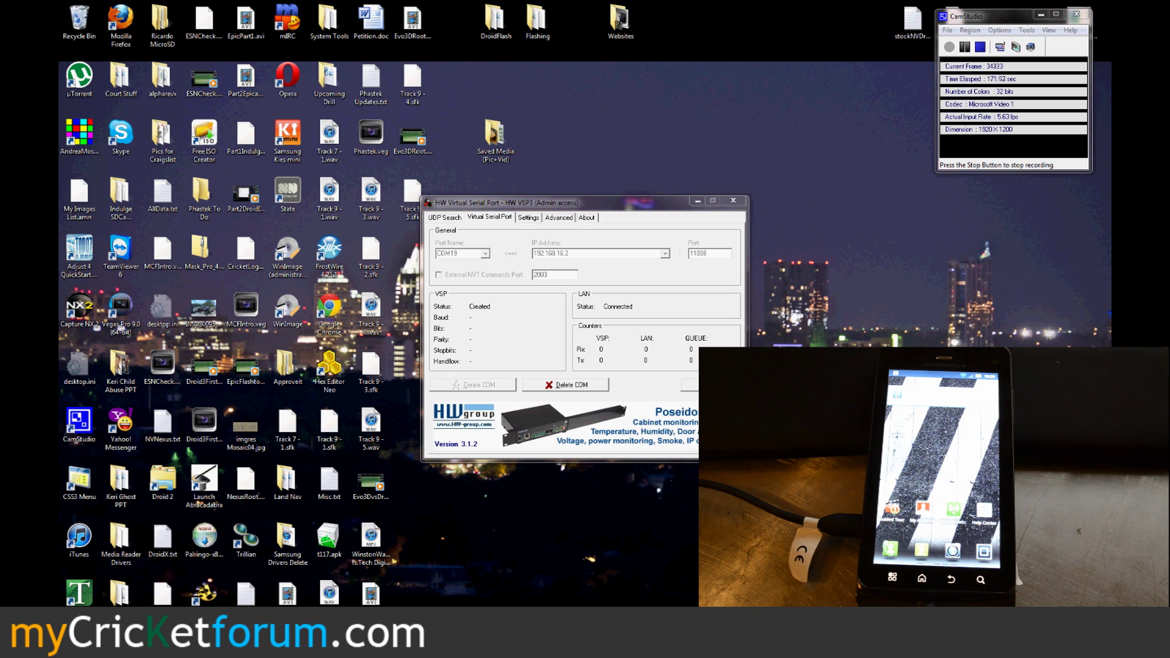
Step: With COM19 created for 192.168.16.2:11008, start CDMA Workshop v2.7.0
left_click(597, 332)
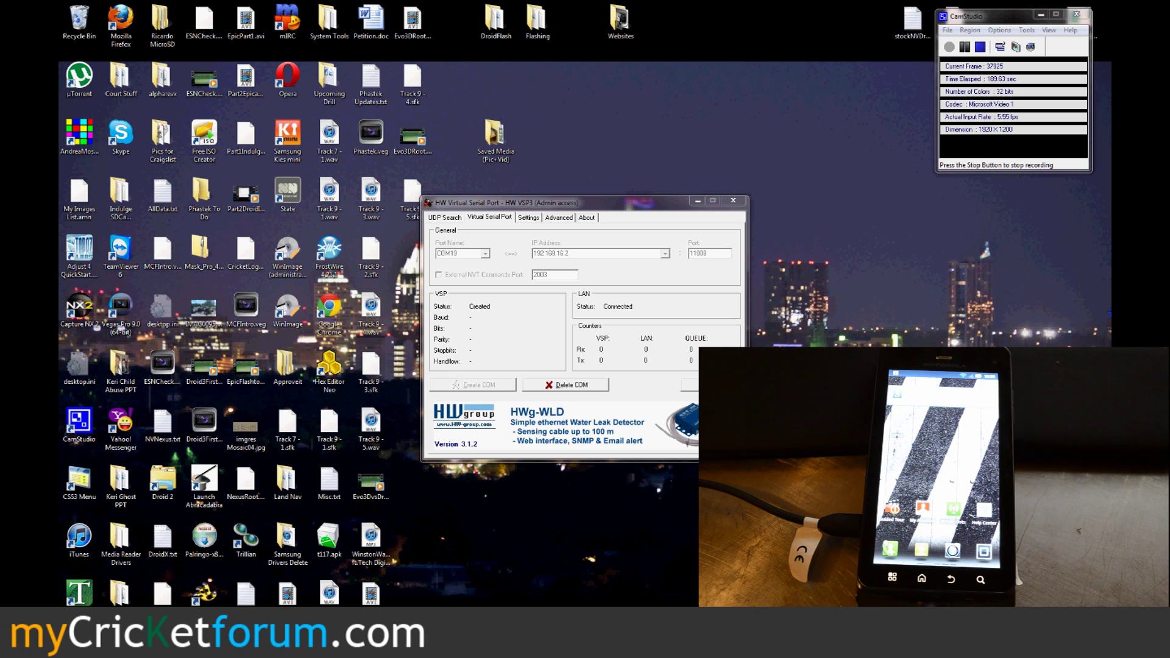
left_click(587, 218)
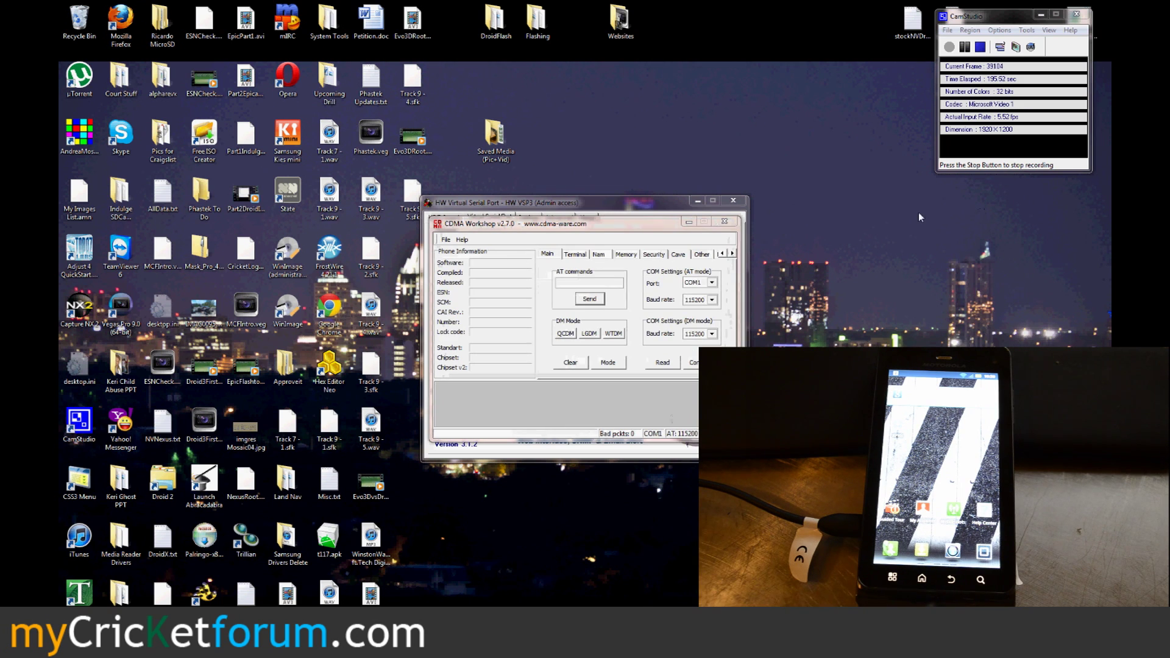
Step: Select COM19 as CDMA Workshop's AT-mode port, then bring up the Start menu's Computer options
left_click(712, 282)
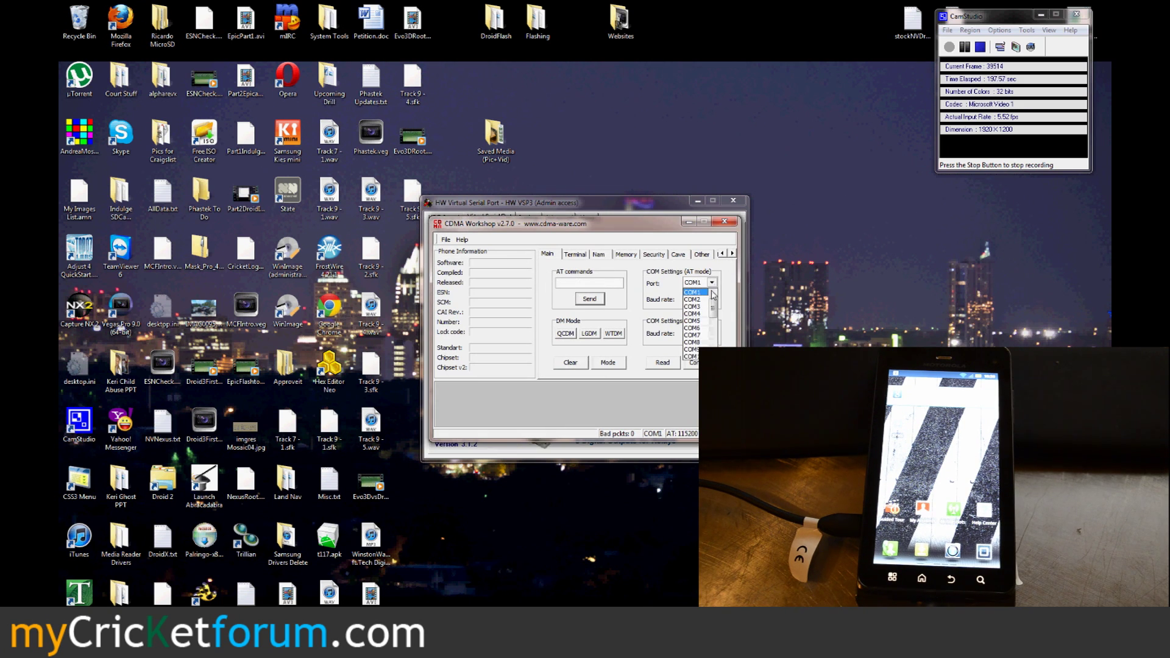
left_click_drag(714, 310, 716, 335)
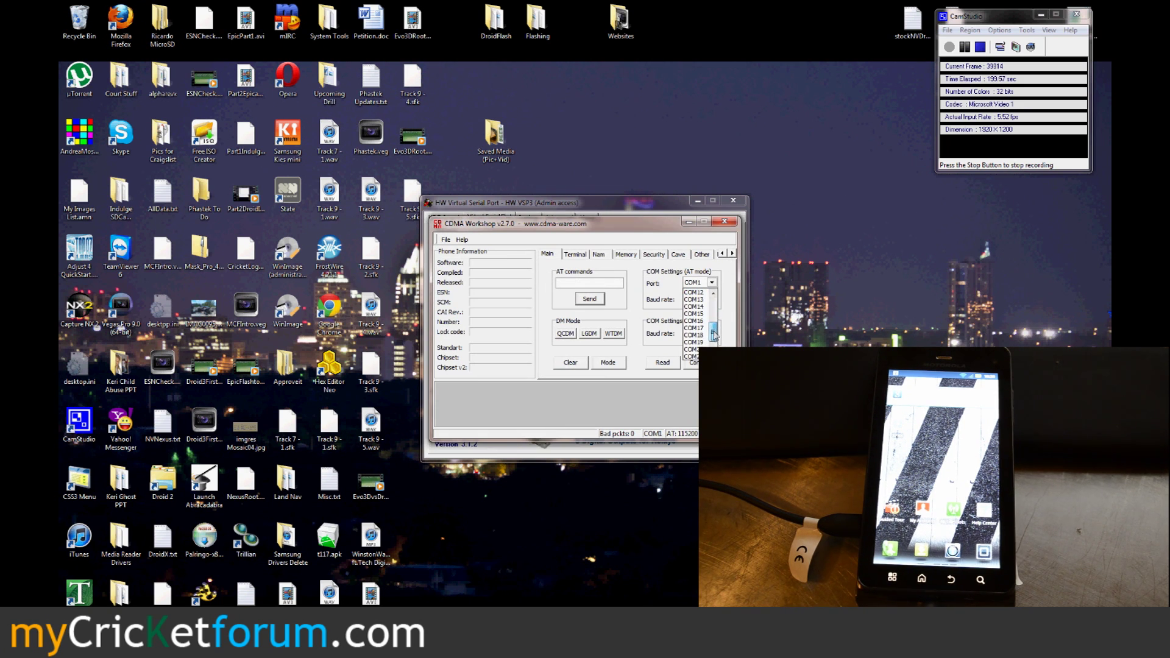
left_click(706, 342)
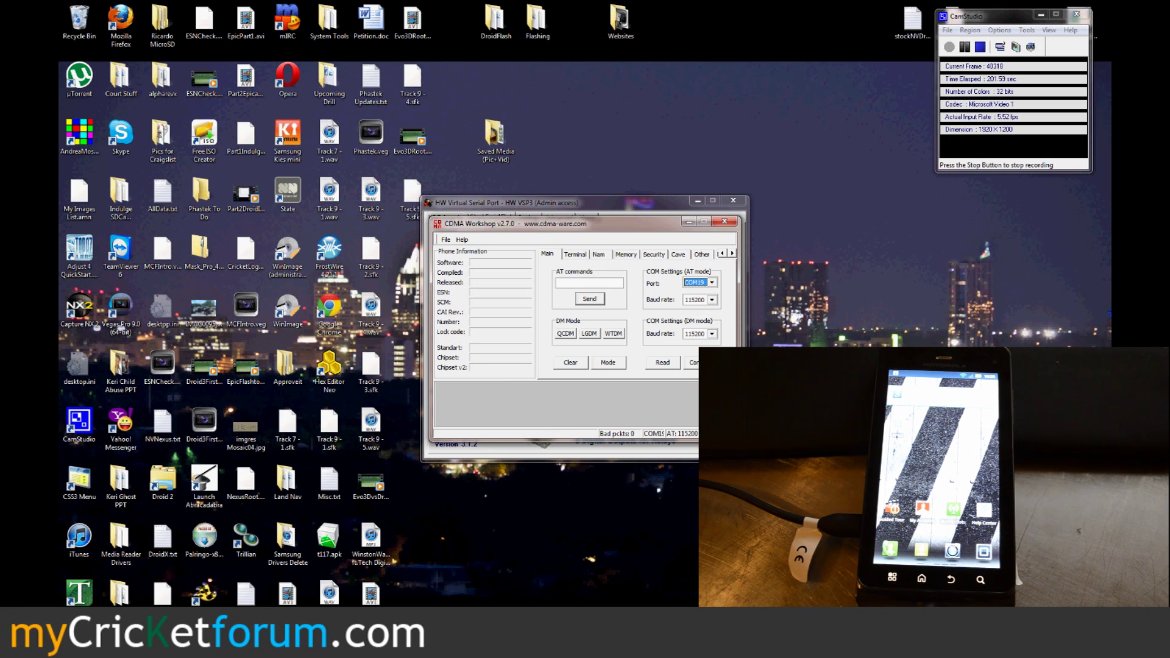
left_click(77, 627)
right_click(249, 357)
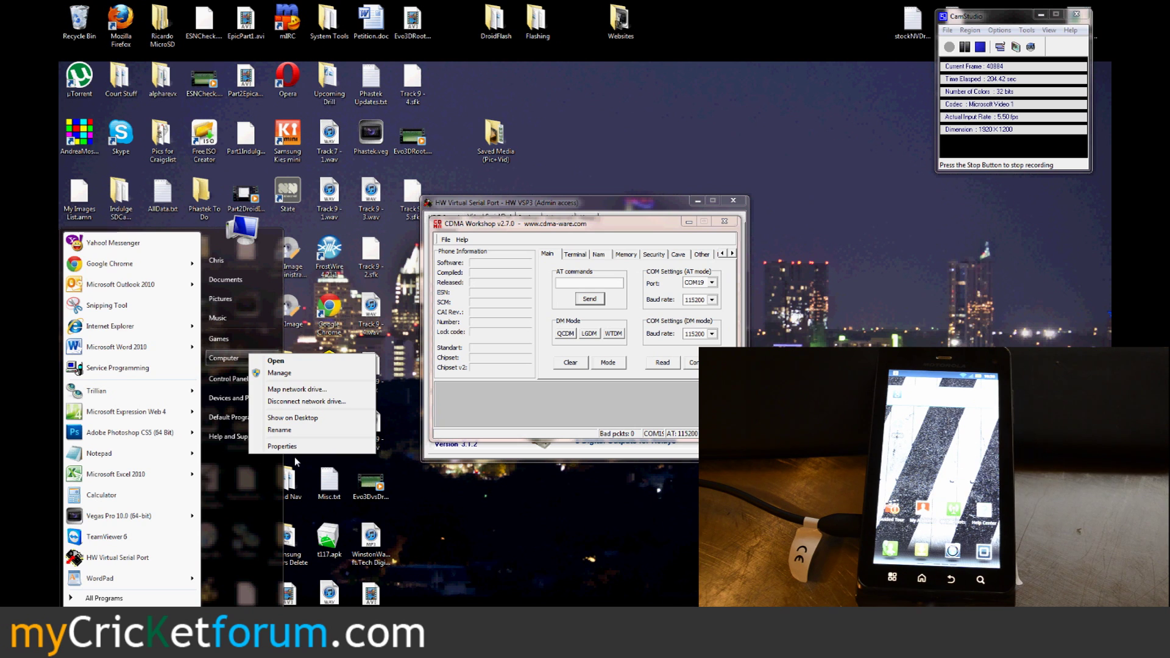
Step: Open Device Manager from the computer's System properties window
key("Escape")
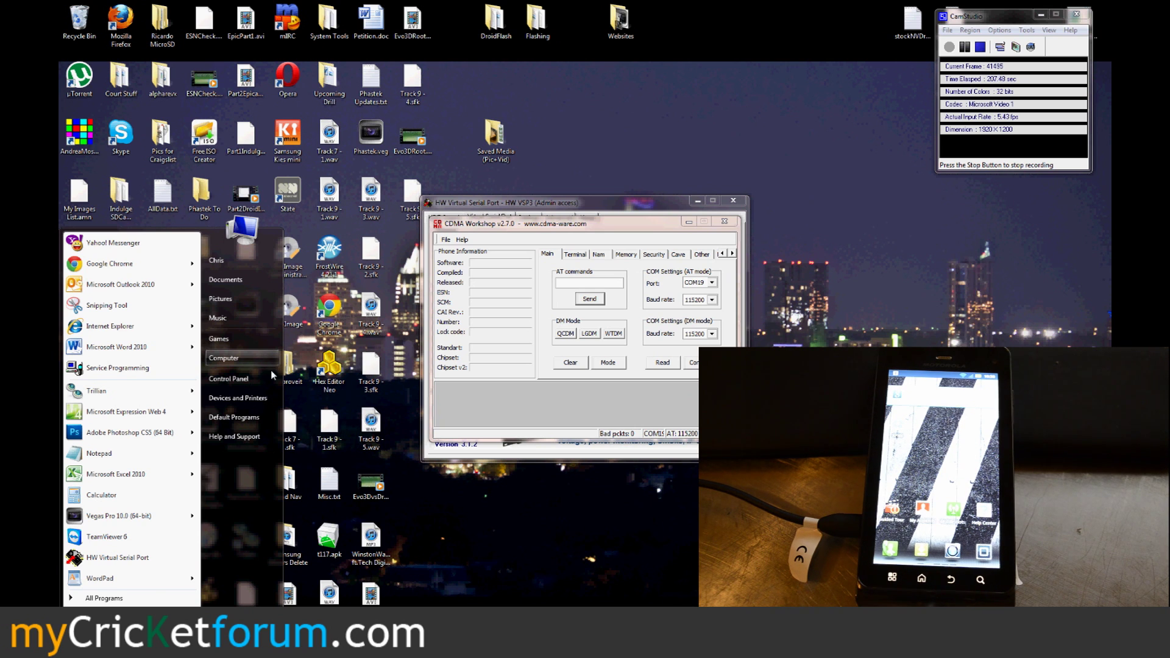
key("alt+Return")
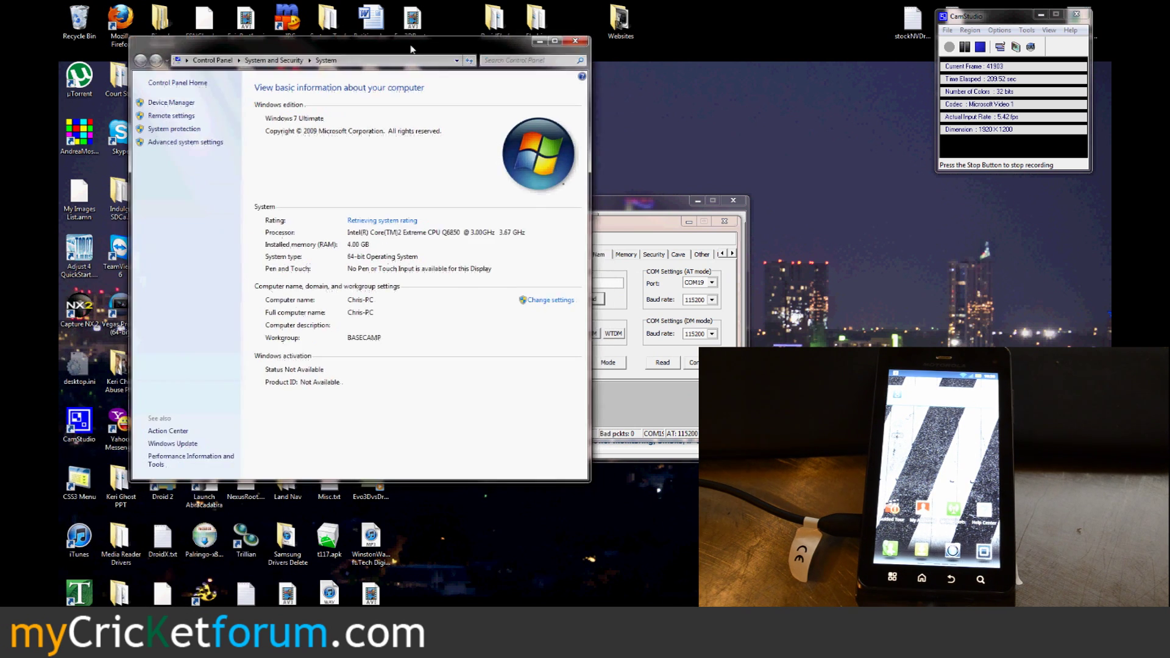
left_click_drag(412, 49, 353, 50)
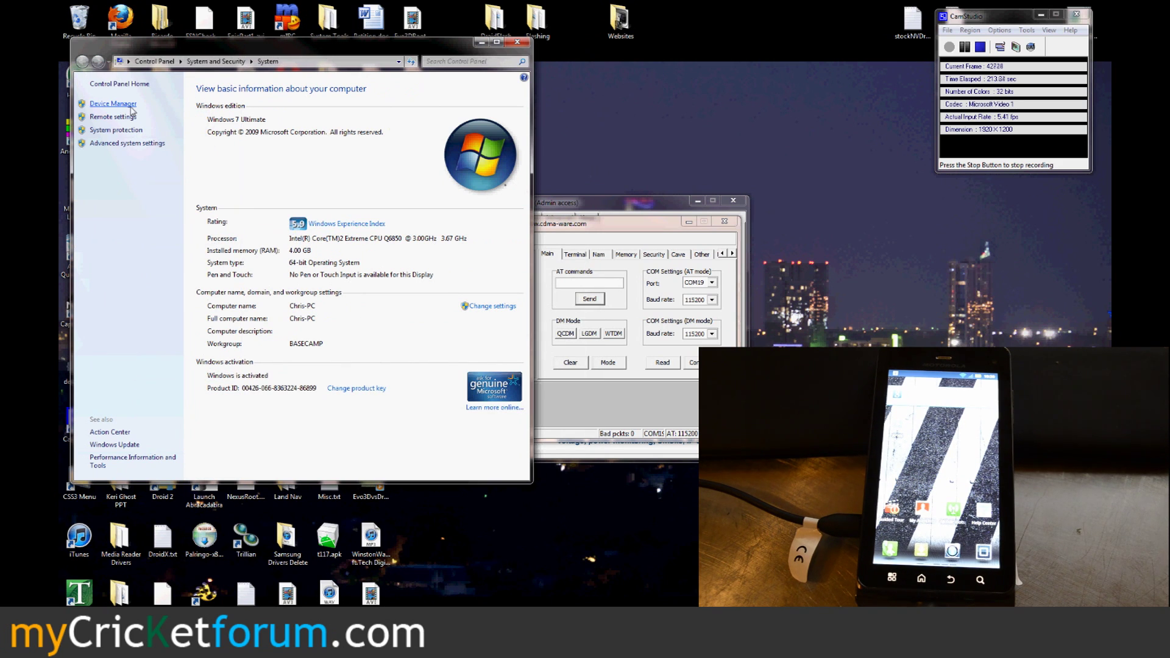
left_click(131, 107)
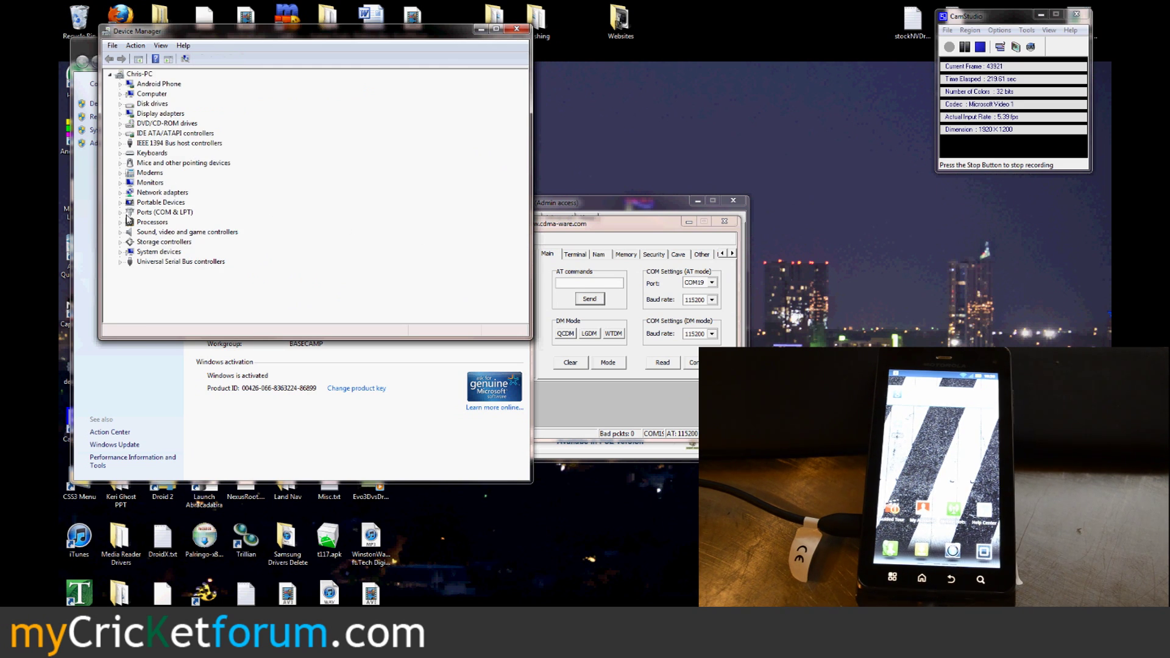
Step: Expand Ports and Modems and check Motorola USB Modem #20's General and Driver properties
left_click(120, 213)
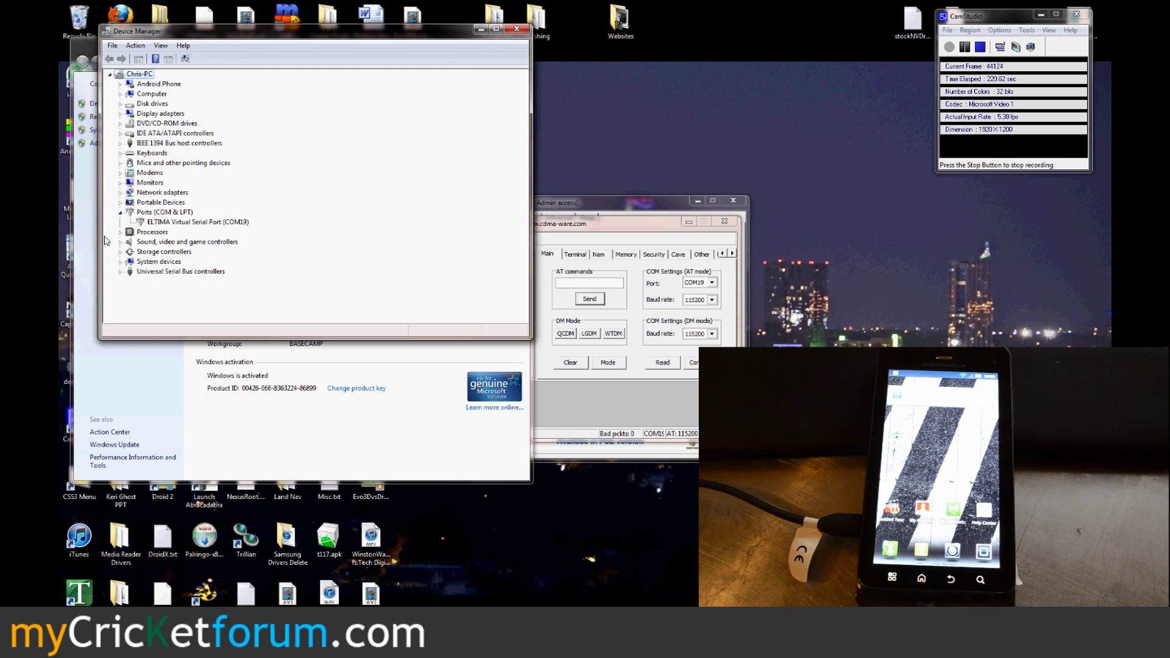
left_click(121, 174)
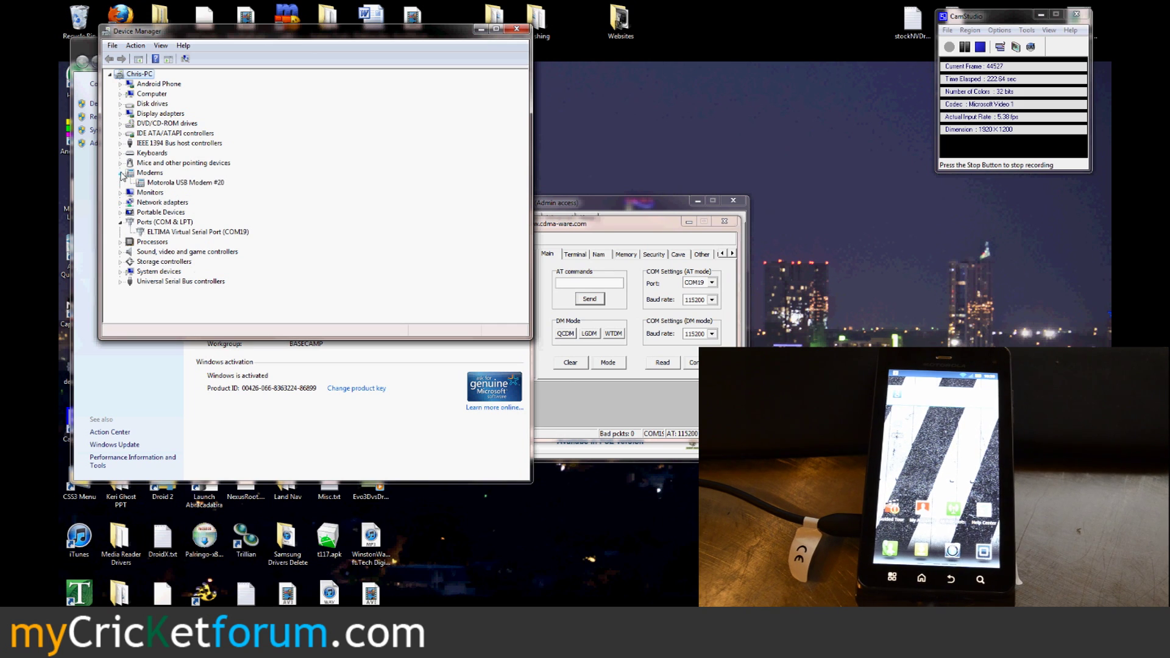
left_click(160, 184)
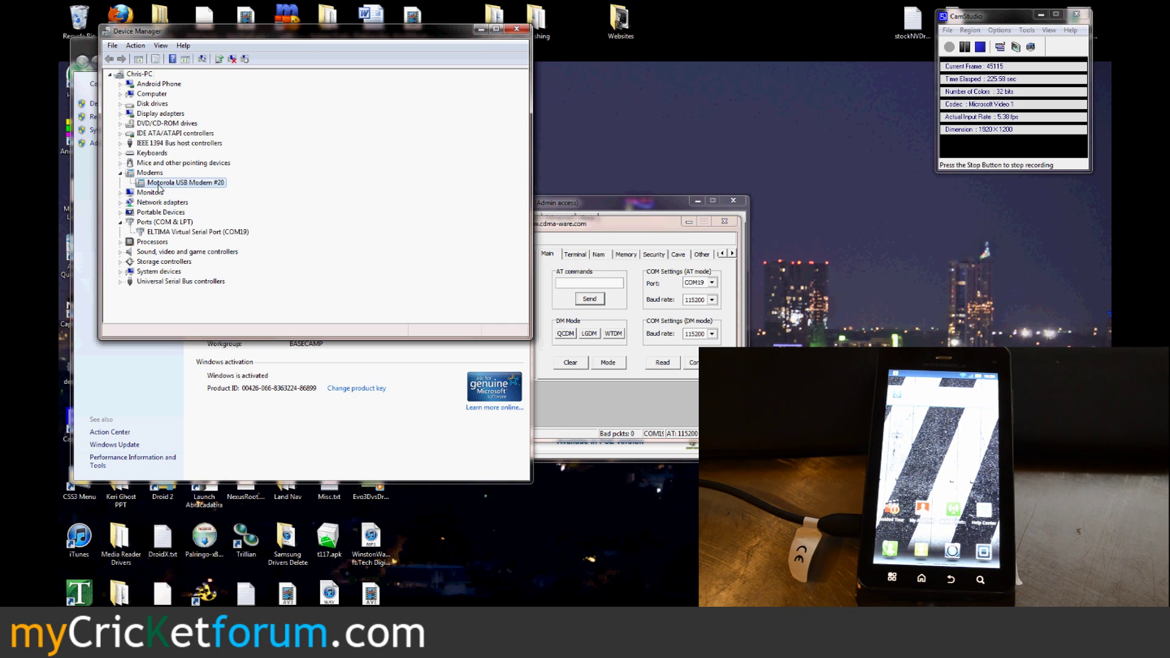
right_click(159, 185)
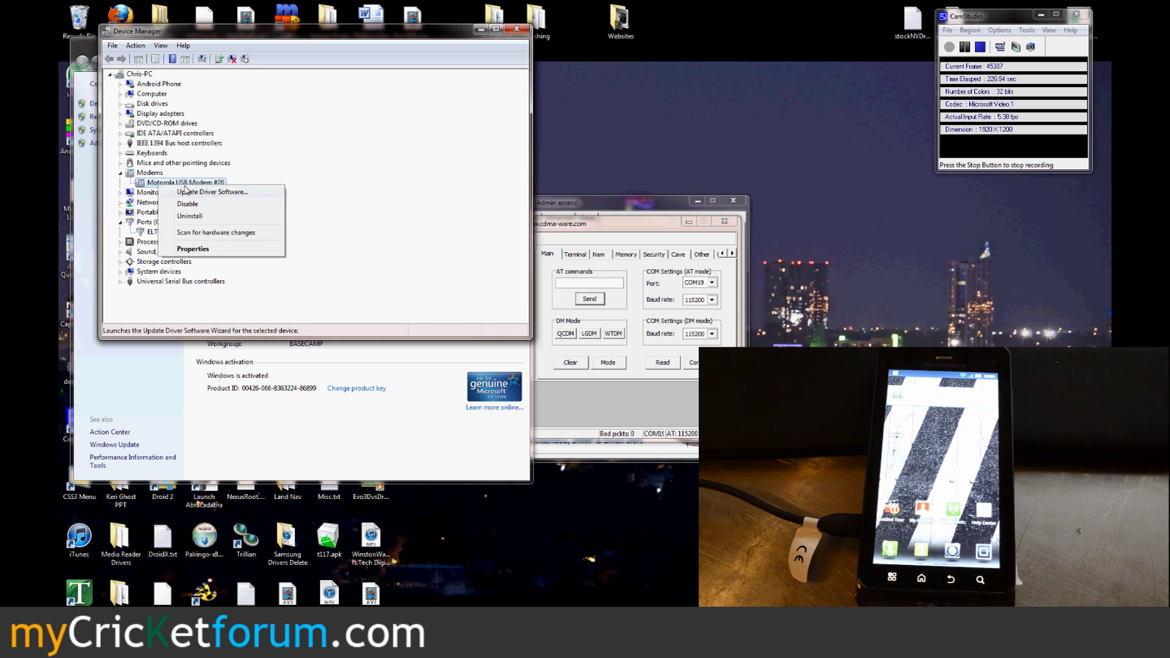
left_click(191, 249)
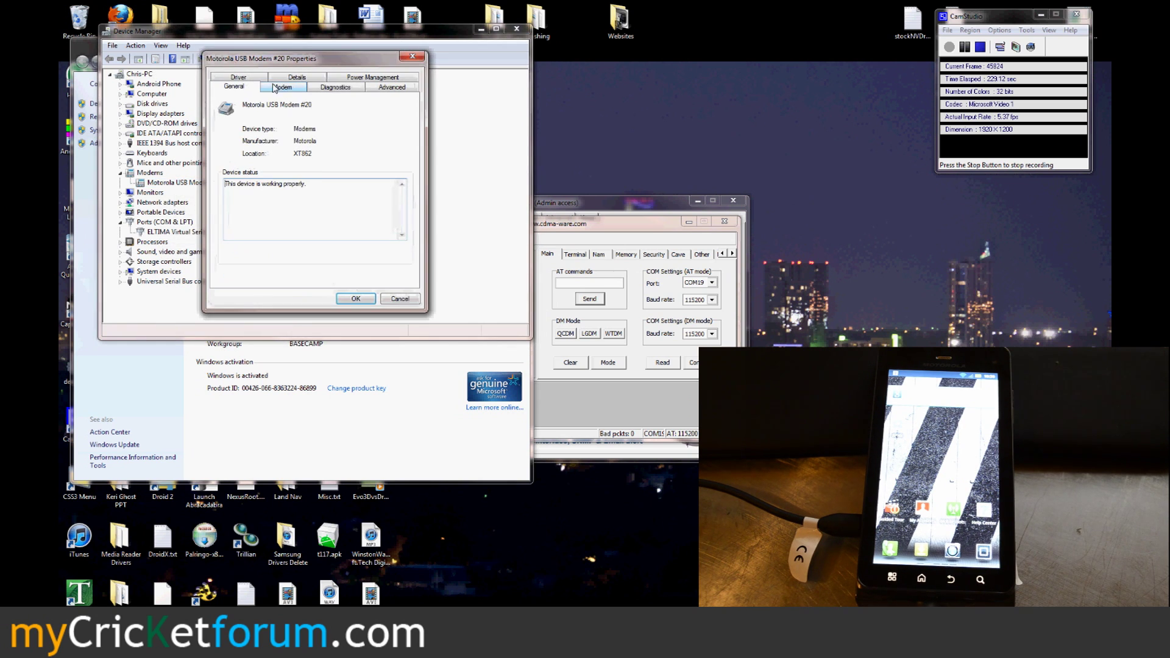
left_click(247, 79)
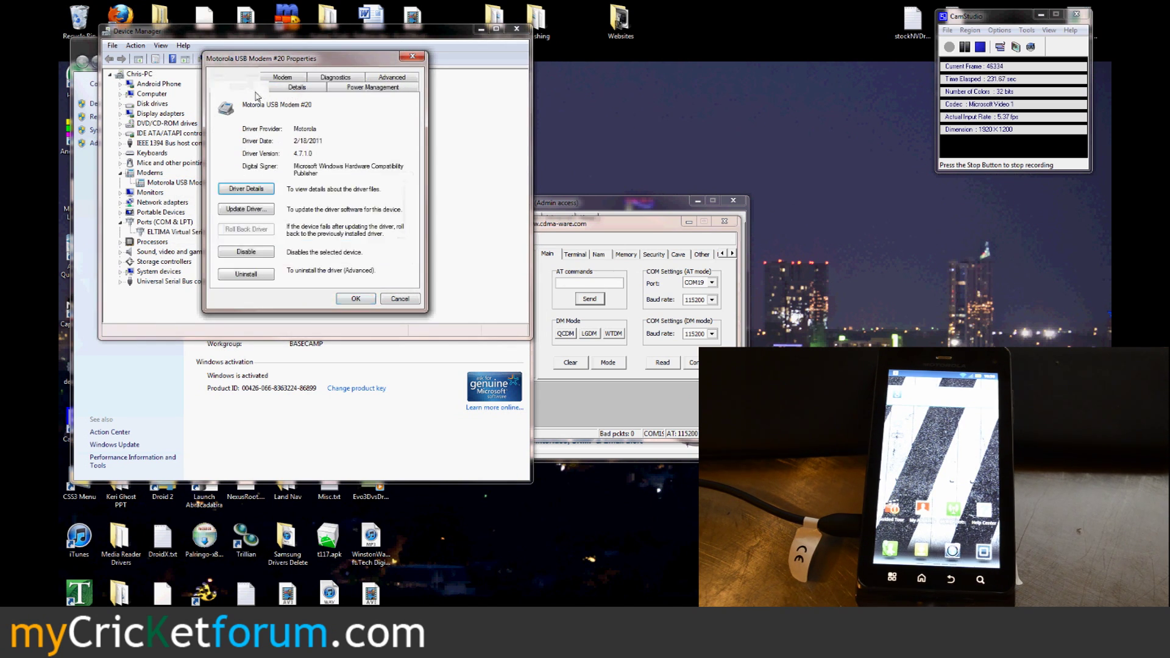
left_click(399, 299)
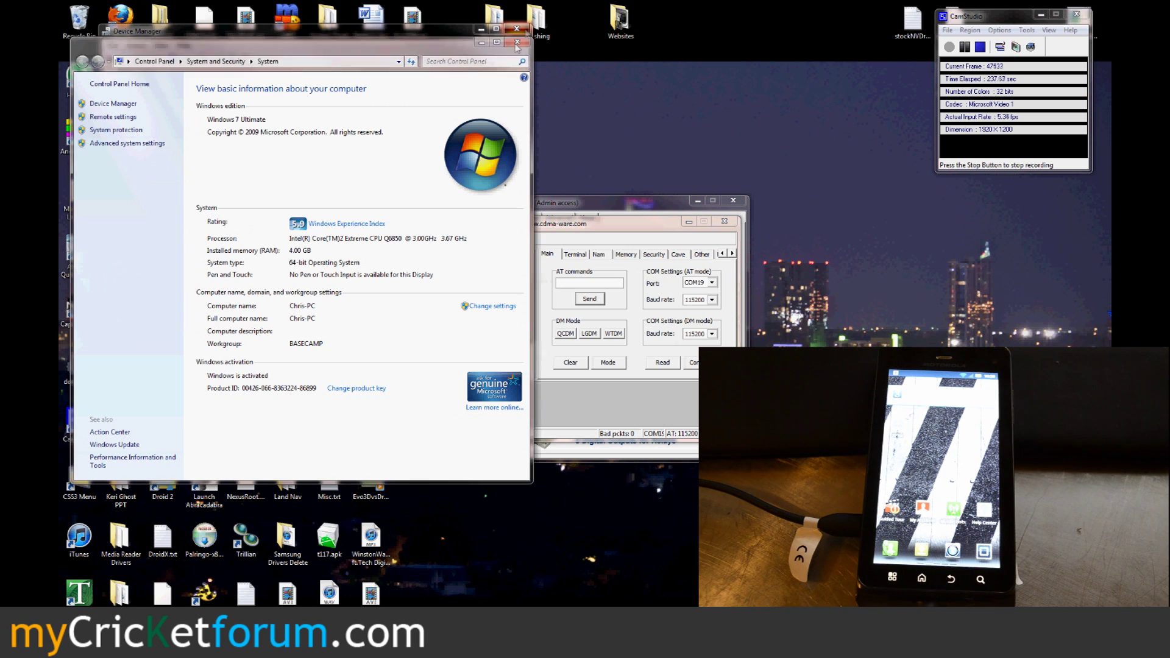
Step: Close Device Manager past its error message, connect CDMA Workshop on COM19, and show the Security page
left_click(665, 400)
left_click(517, 29)
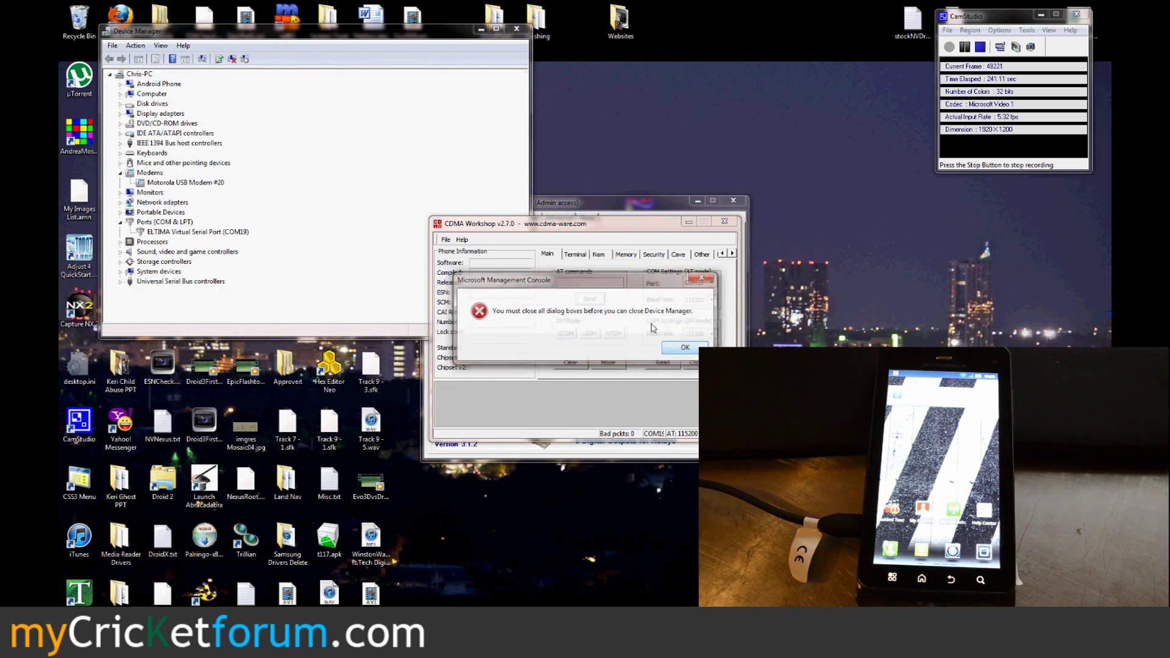
left_click(677, 348)
left_click(517, 29)
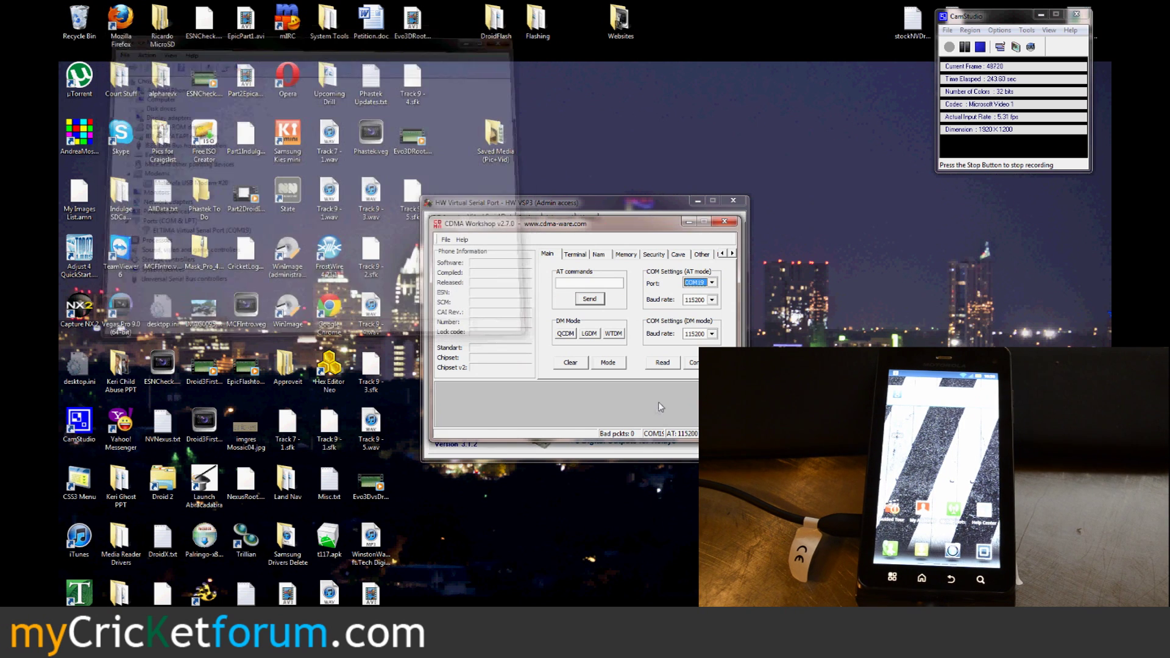
left_click(692, 362)
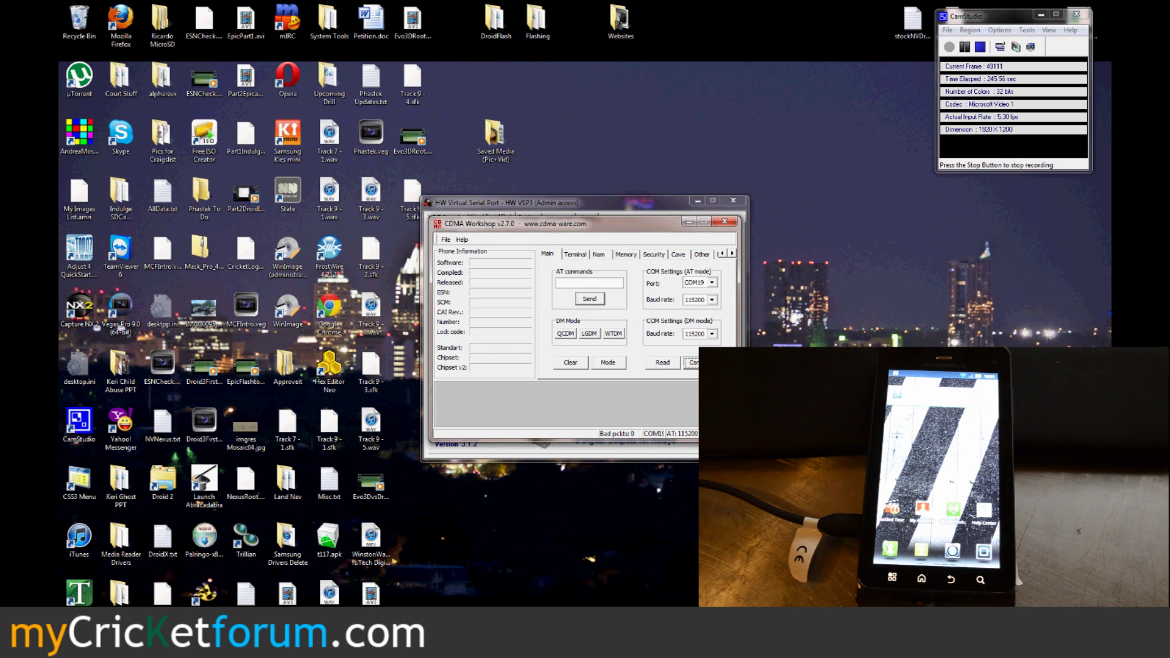
left_click(652, 255)
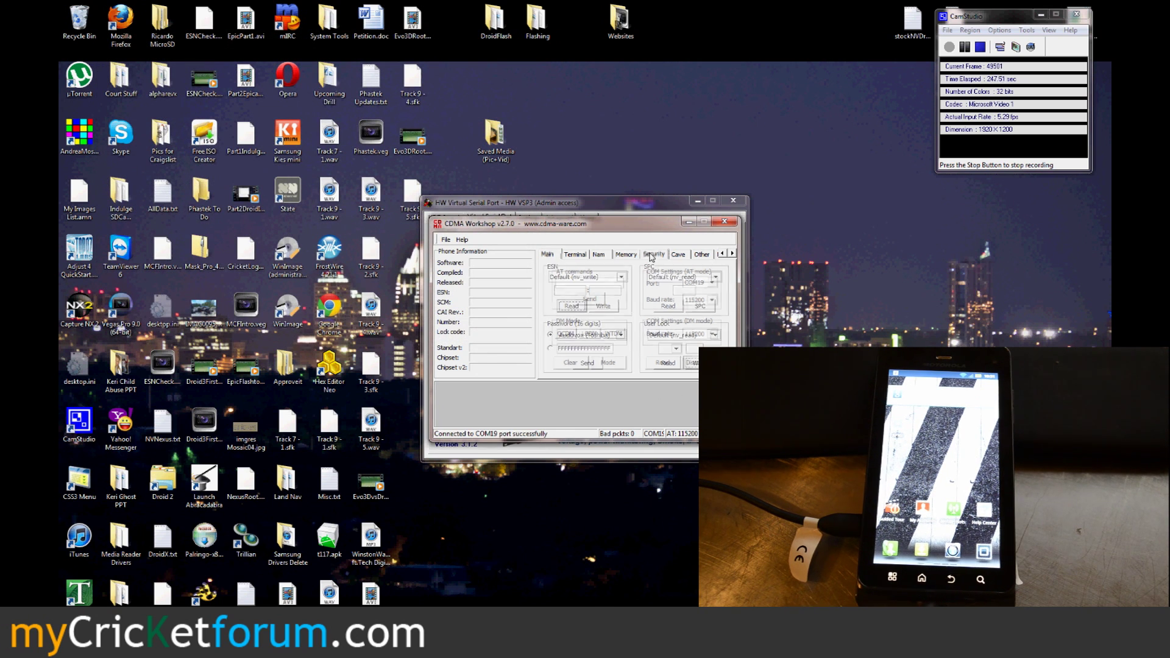
Step: Enter the six-digit SPC and send it to the phone, acknowledging the SPC-required error
left_click(682, 291)
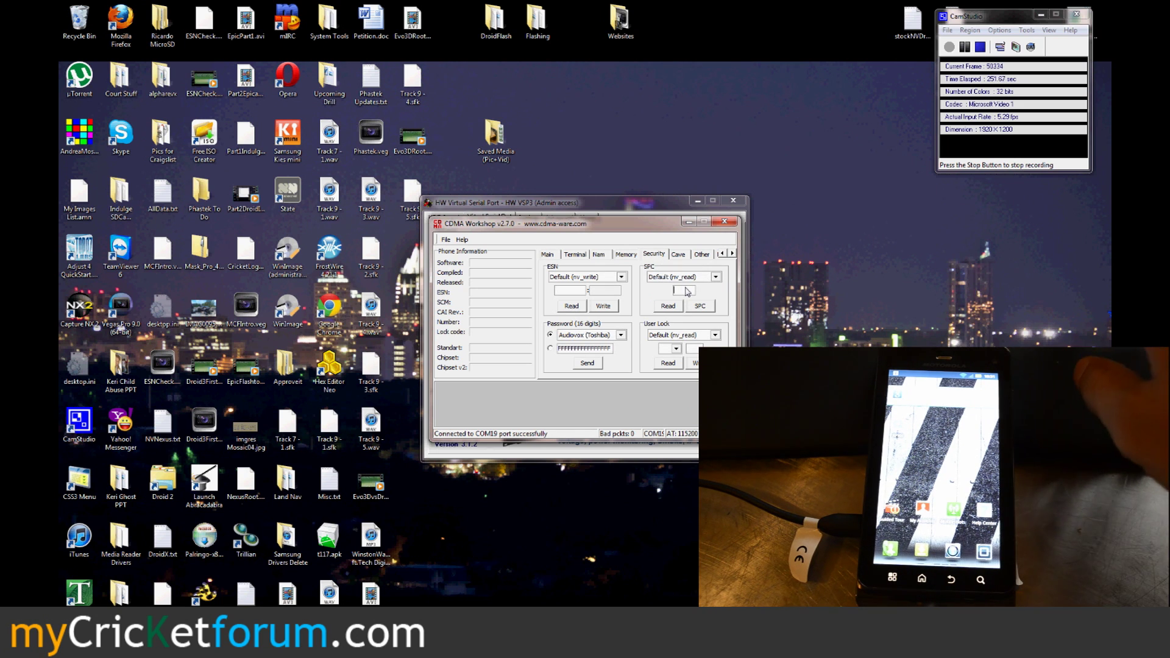
type("000000")
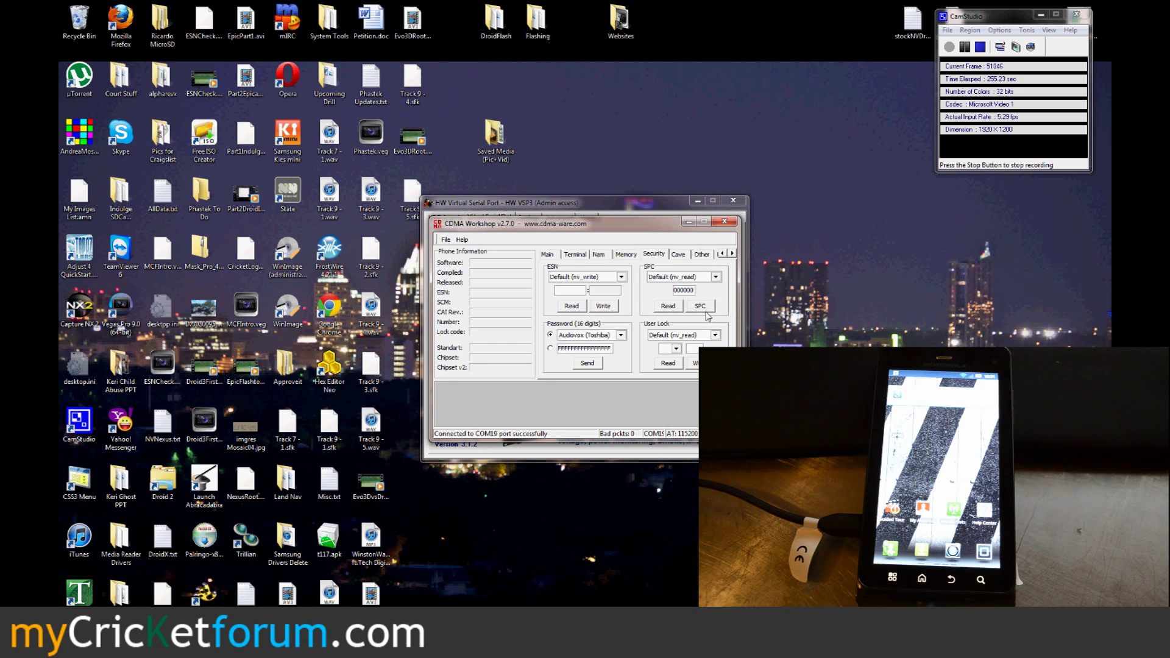
left_click(705, 308)
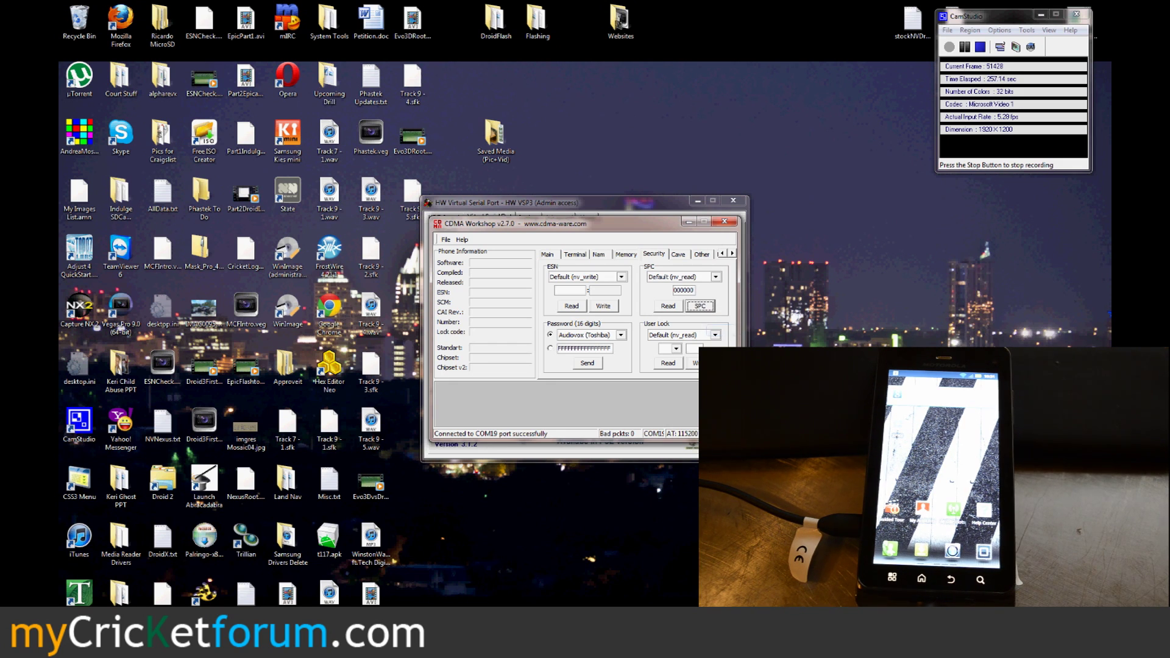
key("Return")
left_click(702, 308)
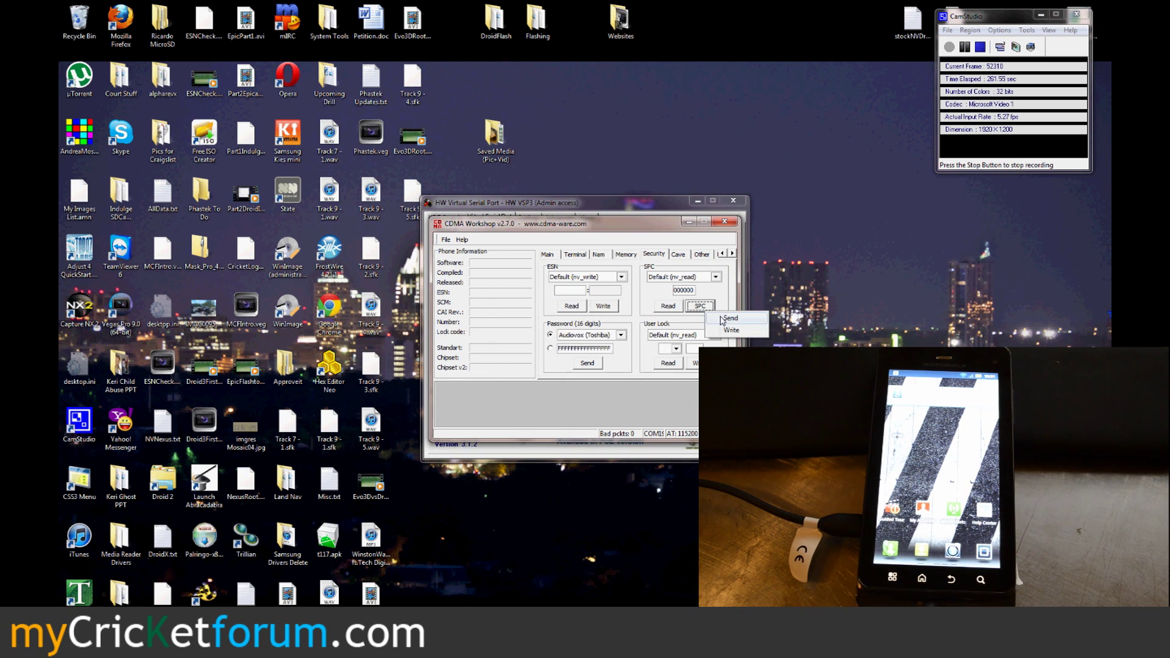
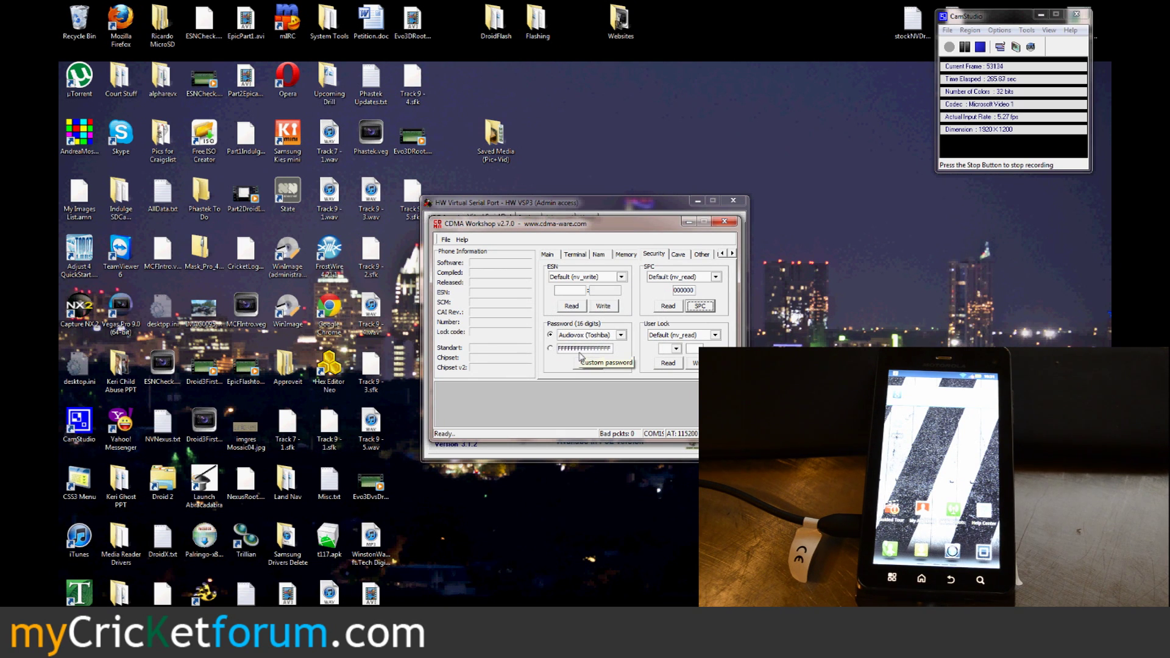
Step: Go to the Memory page, choose NV Items Write and accept the SPC warning
left_click(633, 256)
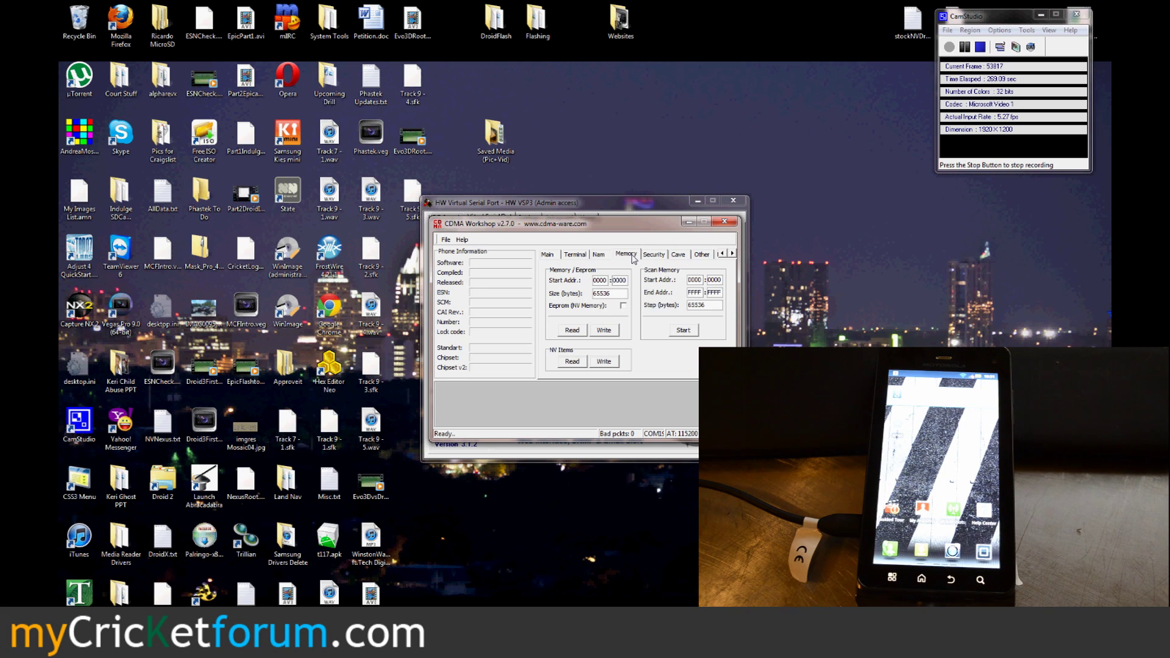
left_click(604, 362)
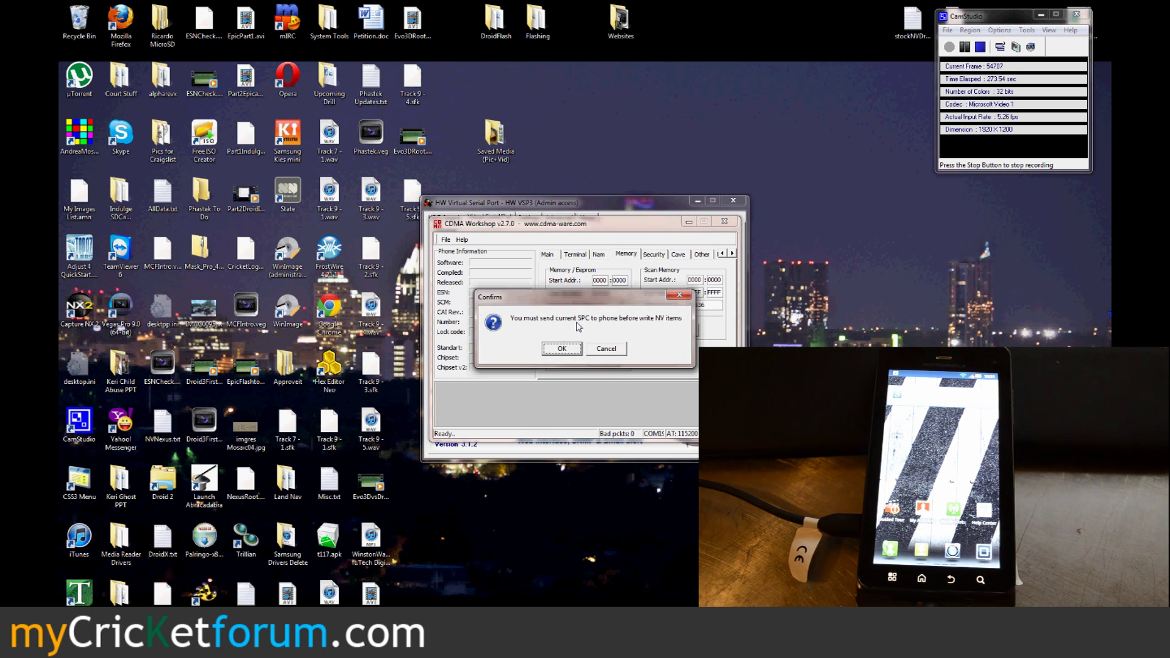
left_click(576, 349)
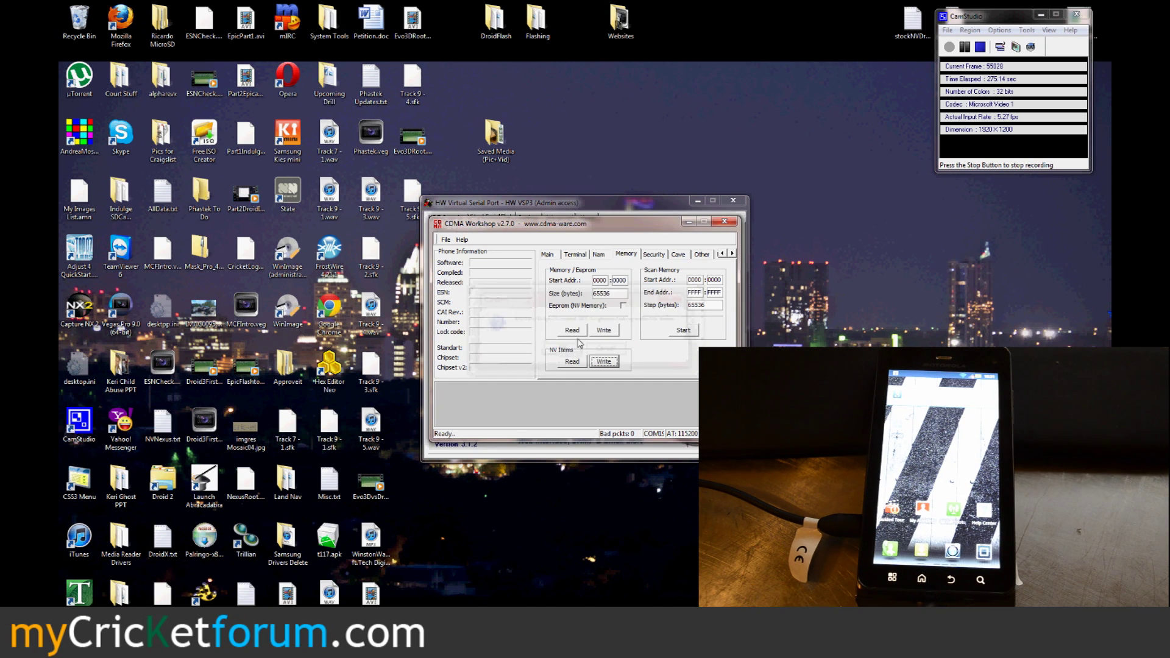
Step: Write the saved Cricket NV items .txt file to the phone, then close CDMA Workshop
left_click(594, 364)
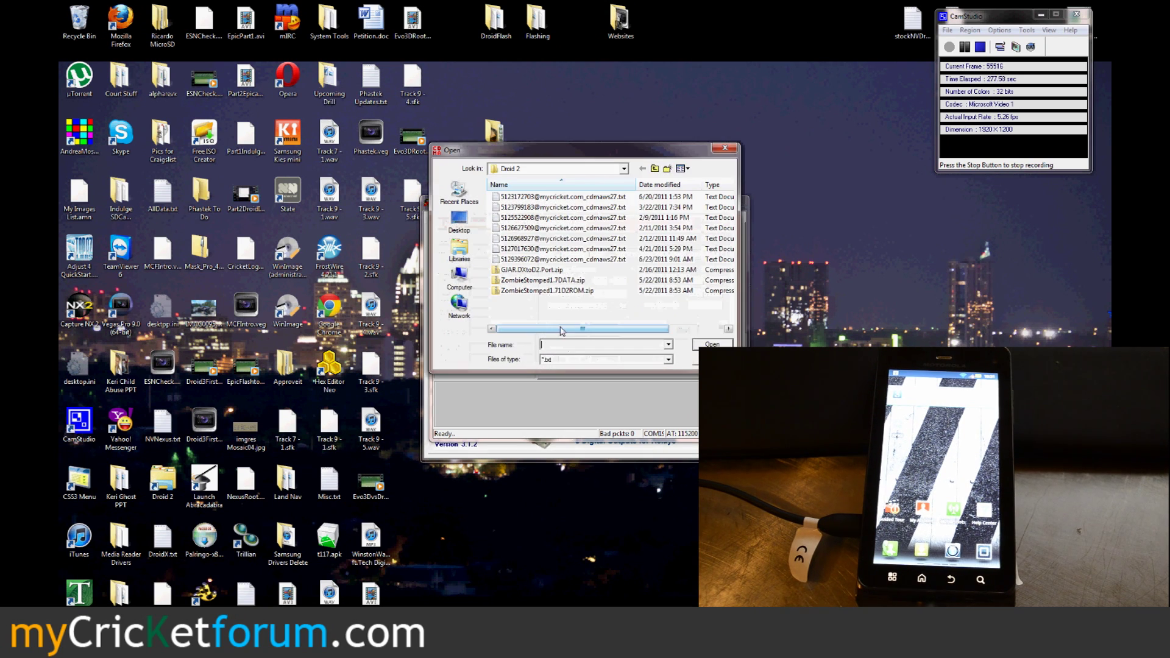
left_click(543, 218)
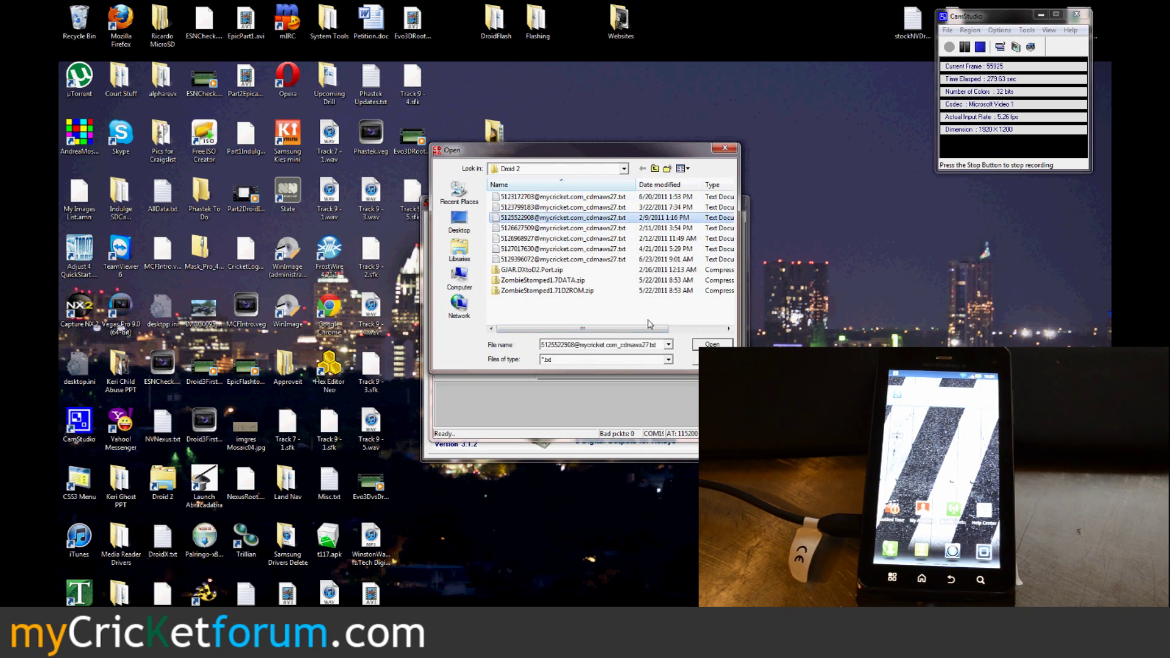
key("Return")
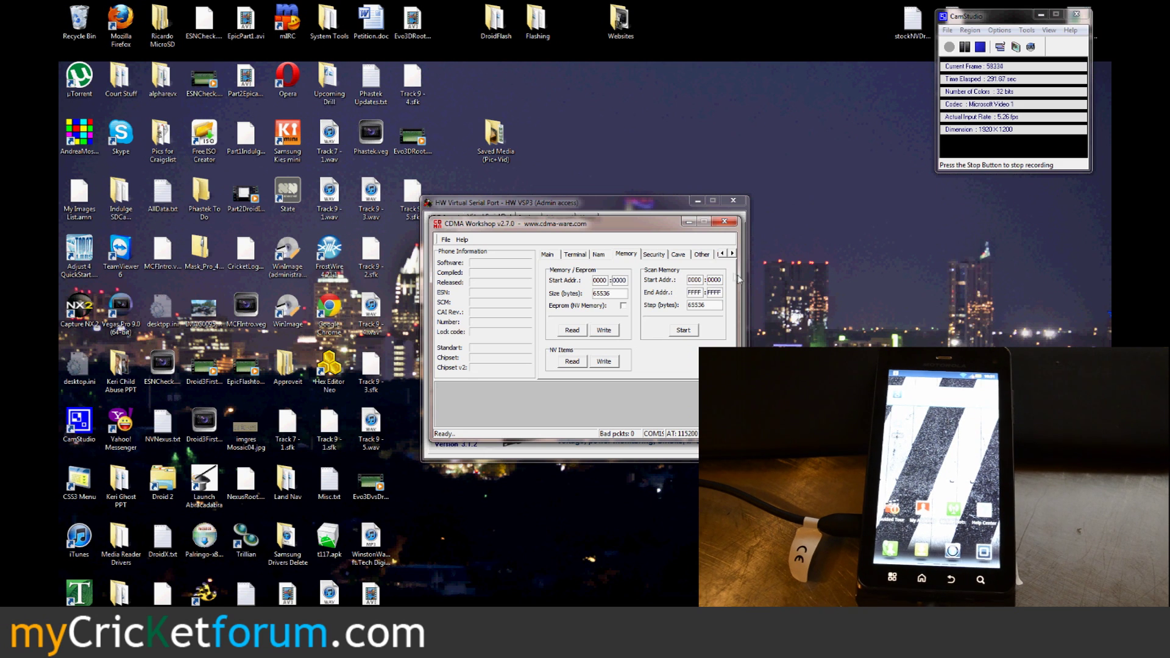
left_click(725, 223)
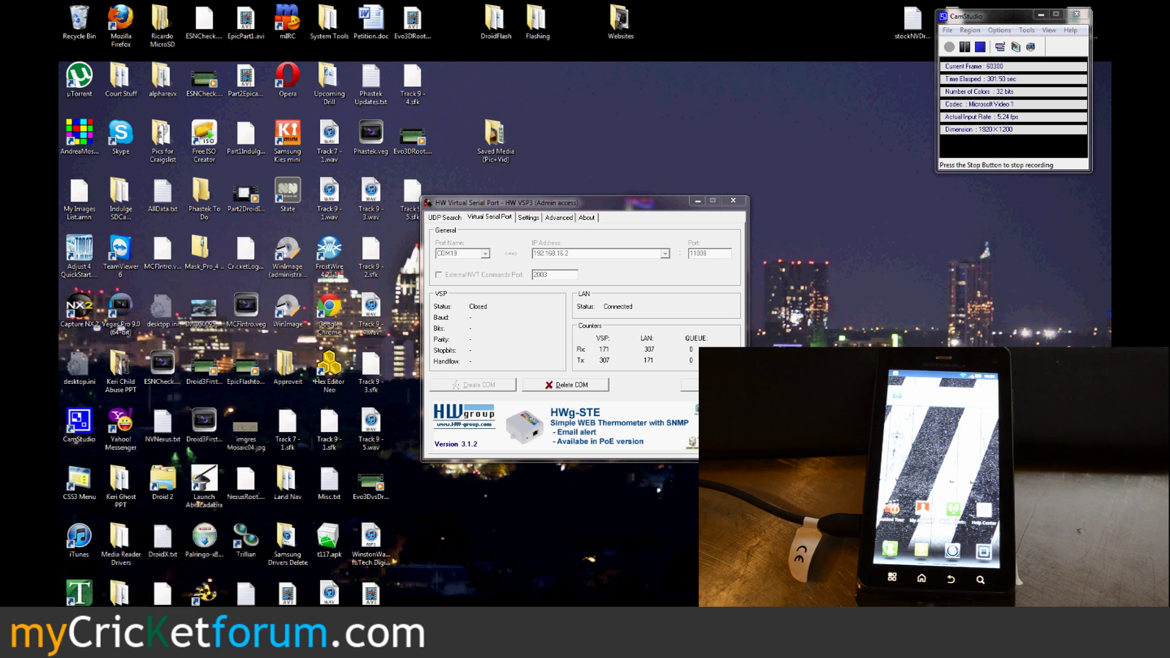
Step: Launch Service Programming from the Start menu, then reopen Start to All Programs
key("super")
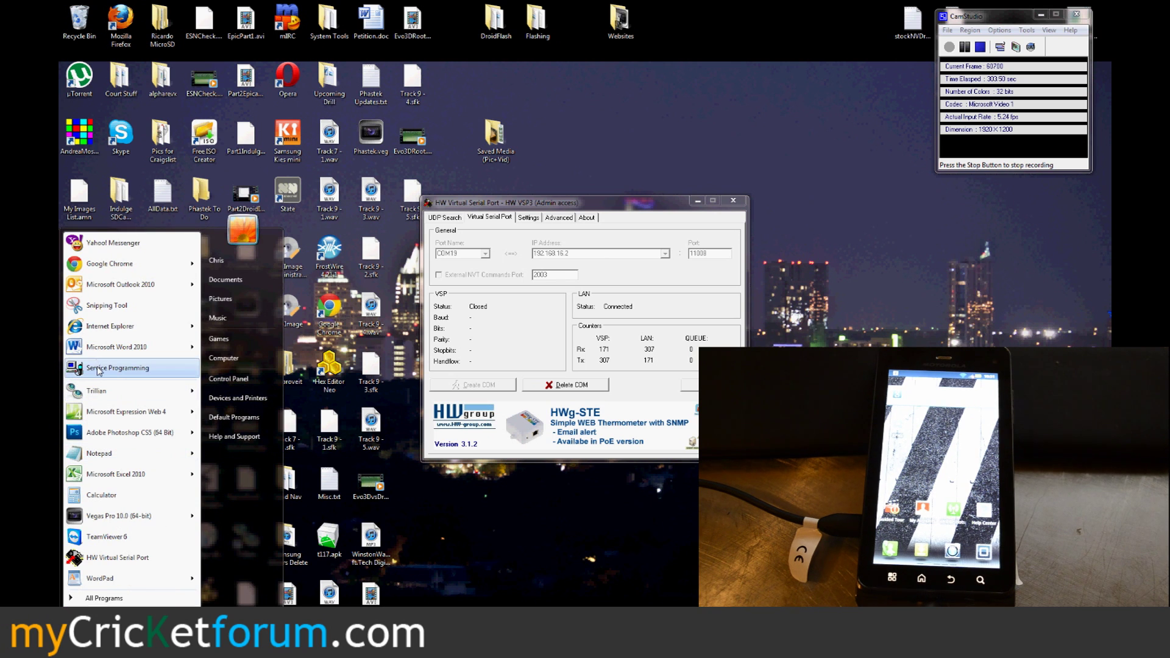
left_click(99, 369)
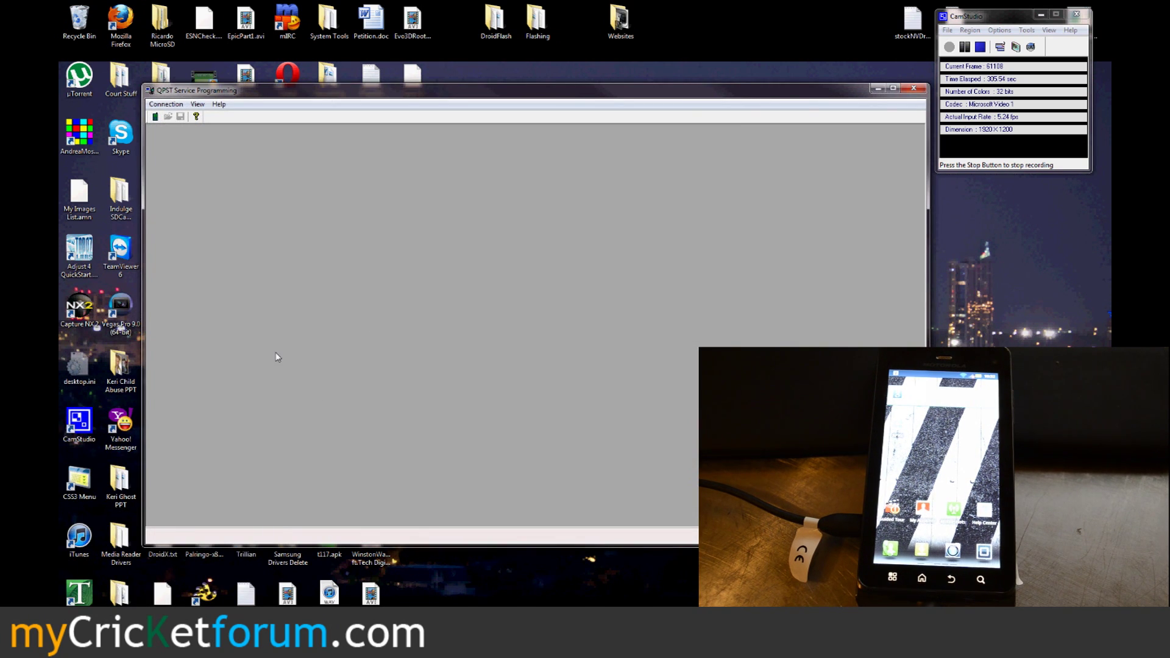
key("super")
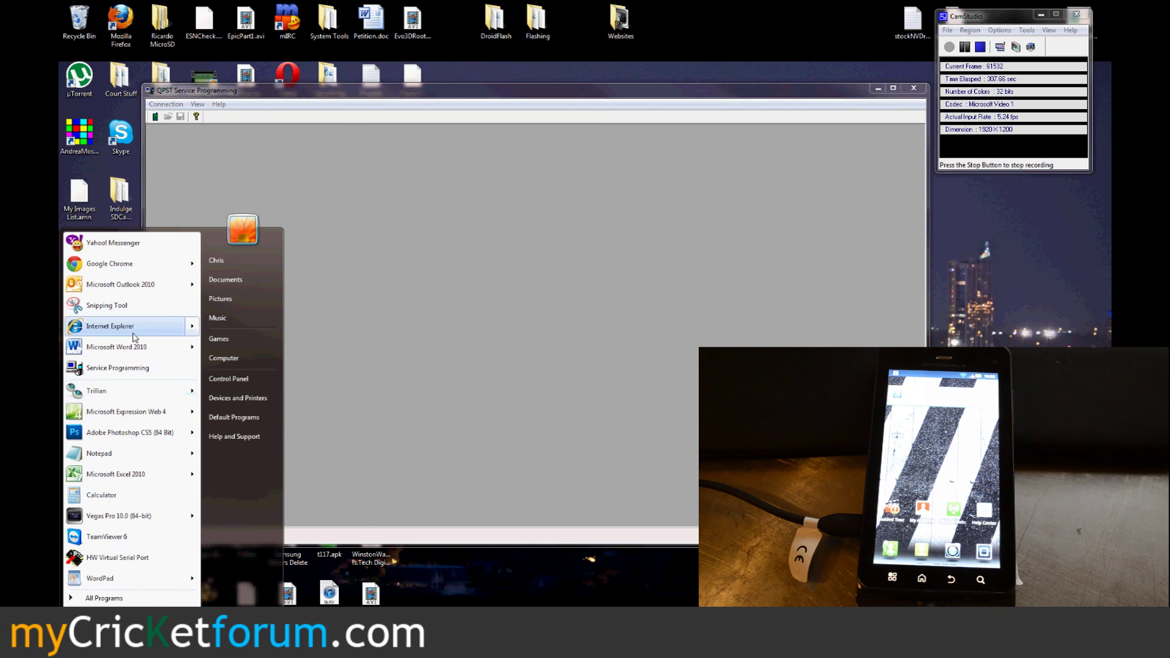
left_click(104, 598)
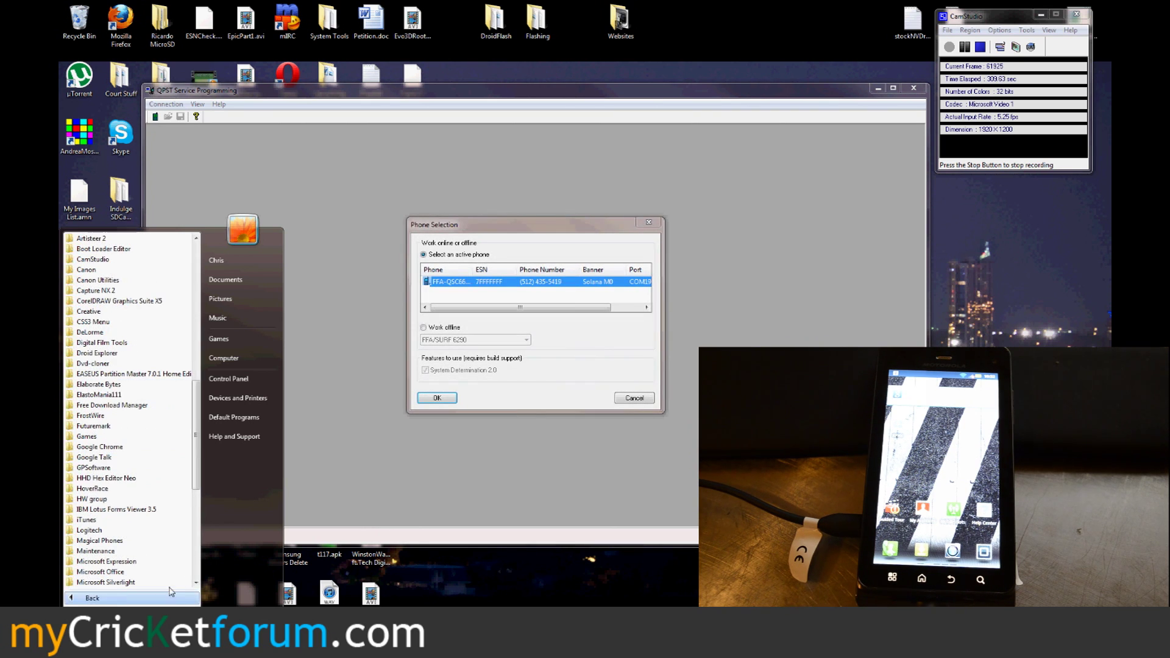
Step: Select the active phone and read its settings using service programming code 000000
left_click(488, 491)
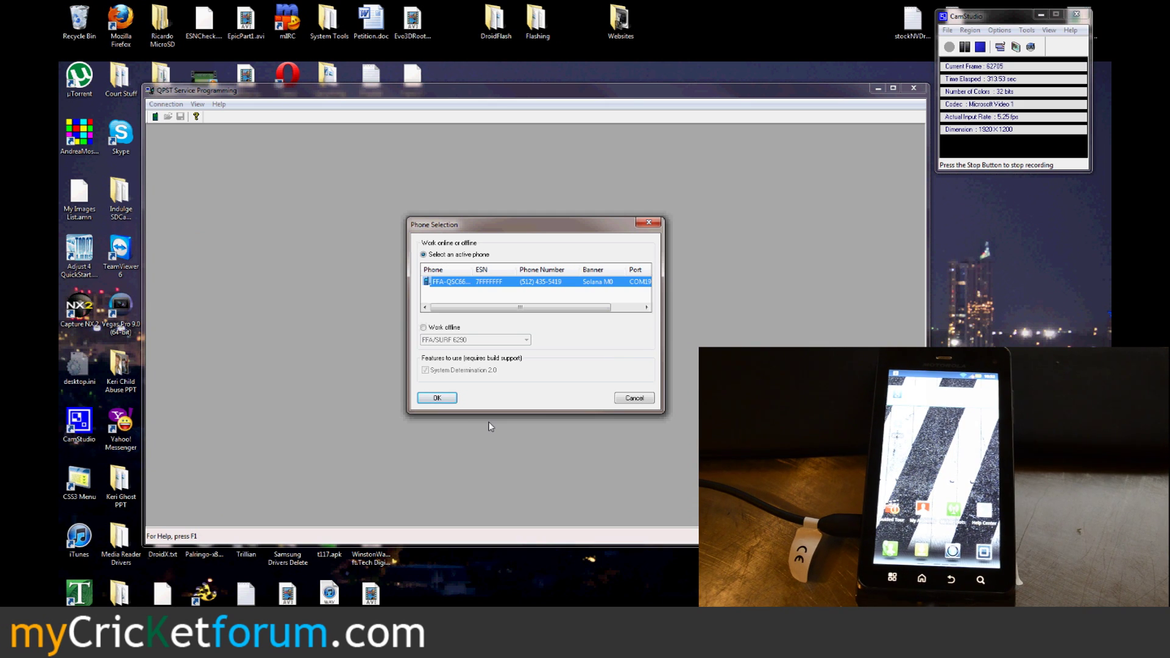
left_click(437, 398)
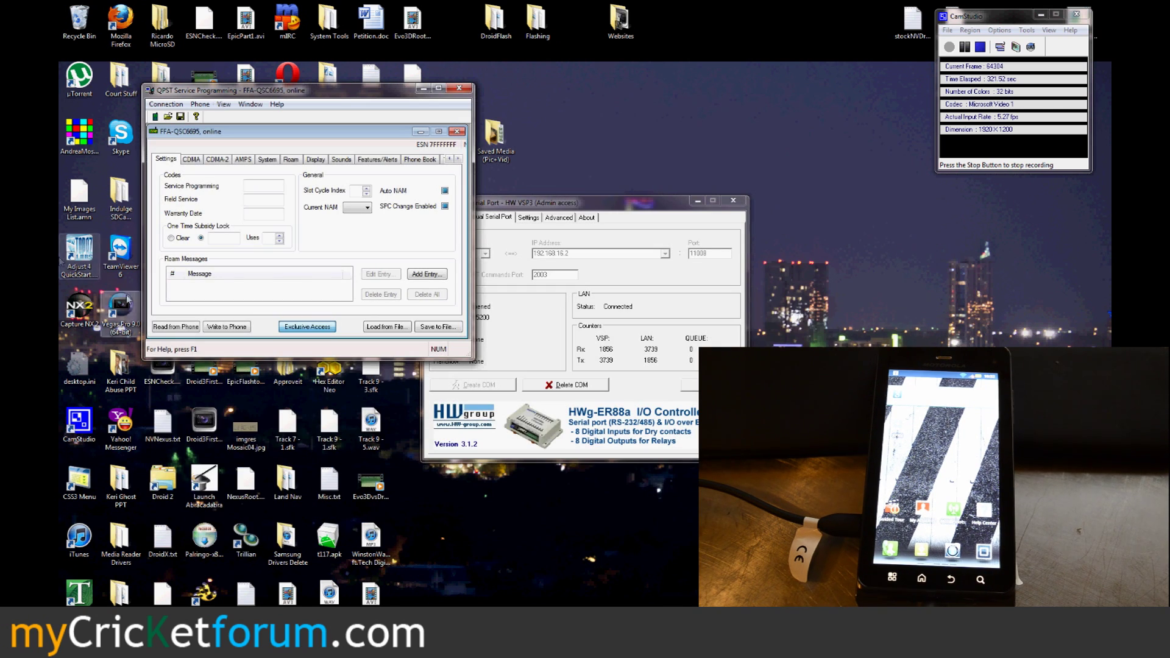
left_click(169, 327)
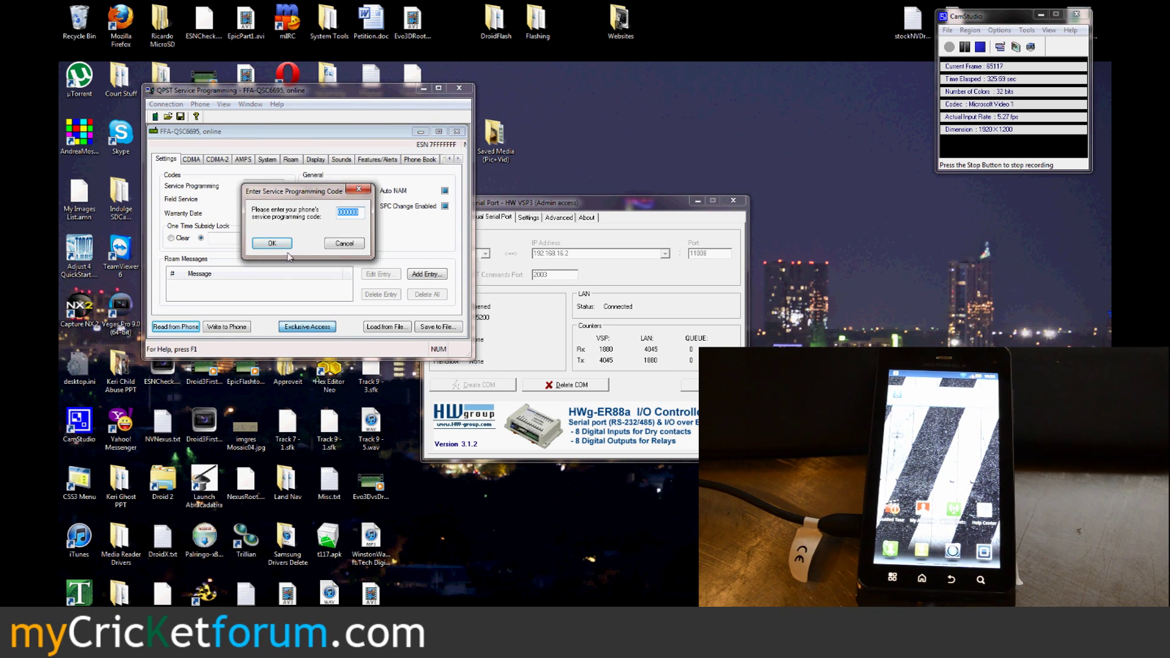
left_click(273, 245)
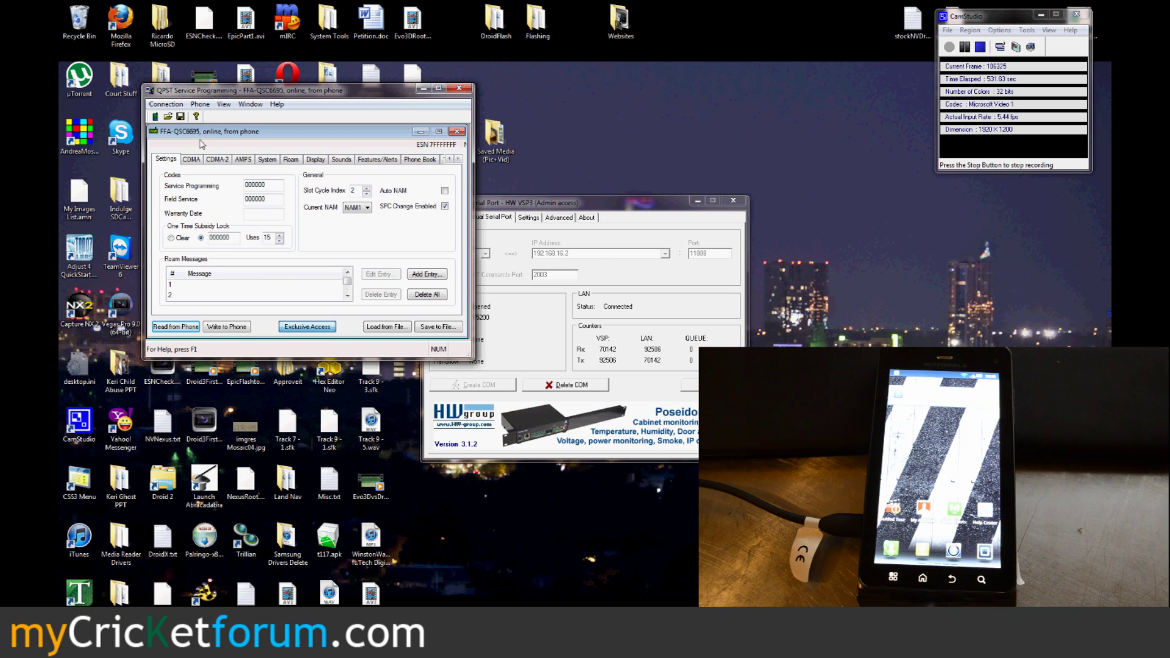
Step: Copy the Directory # on the CDMA page and paste it over the IMSI_S value
left_click(195, 162)
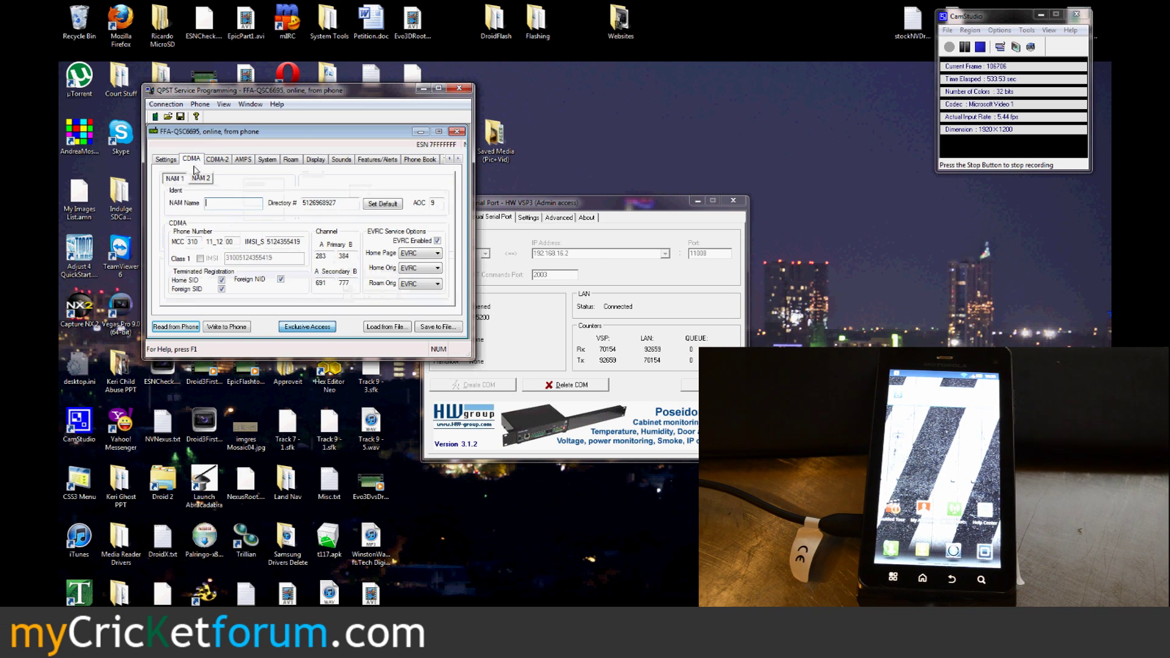
left_click_drag(343, 208, 270, 205)
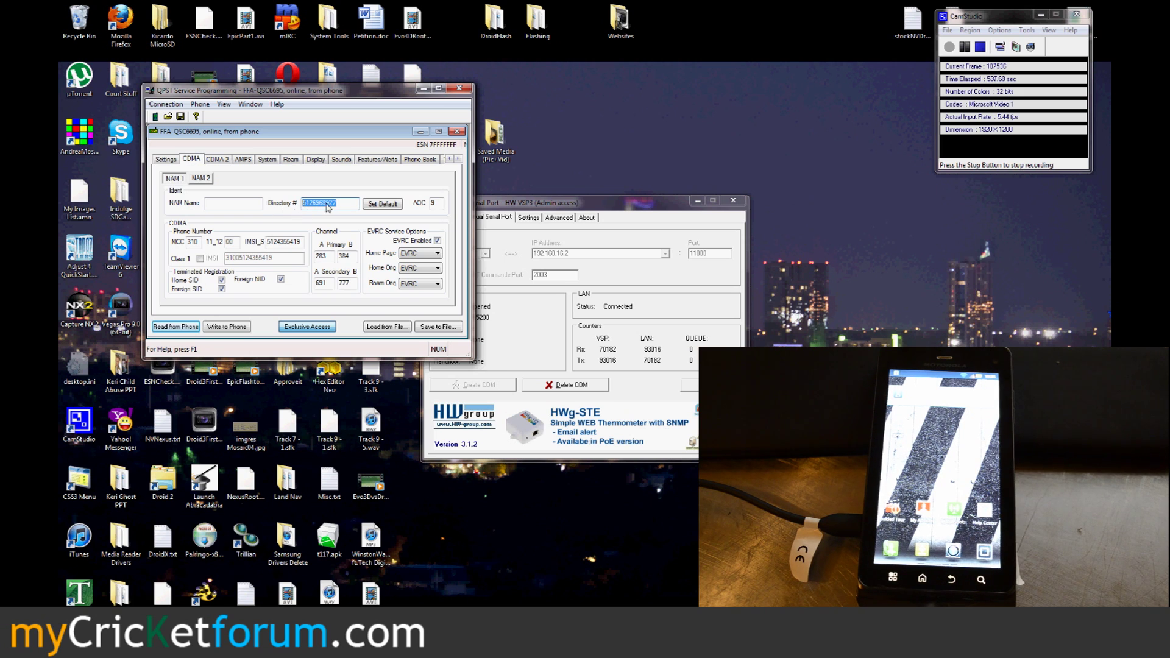
left_click_drag(304, 243, 266, 248)
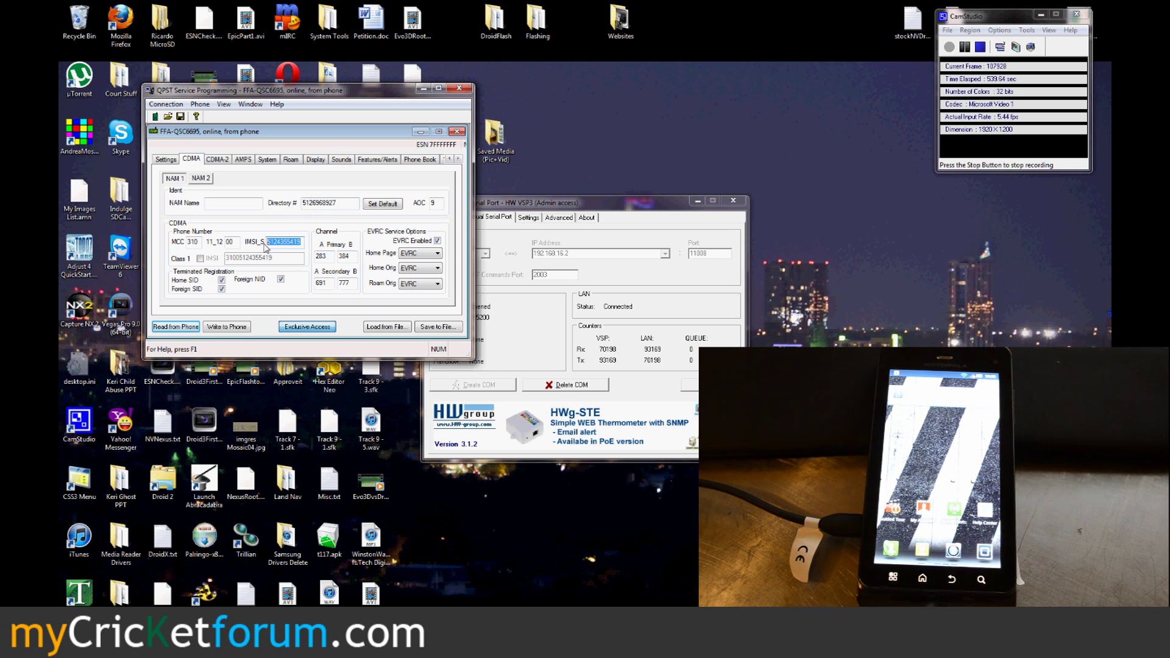
left_click(279, 244)
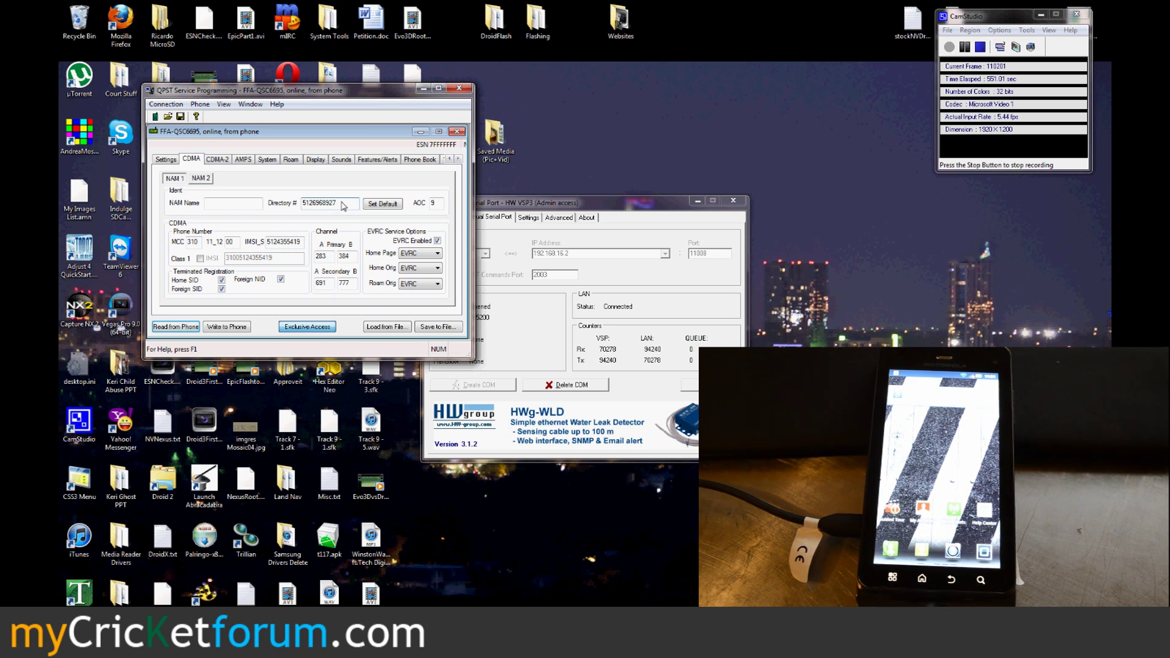
double_click(286, 242)
key("ctrl+v")
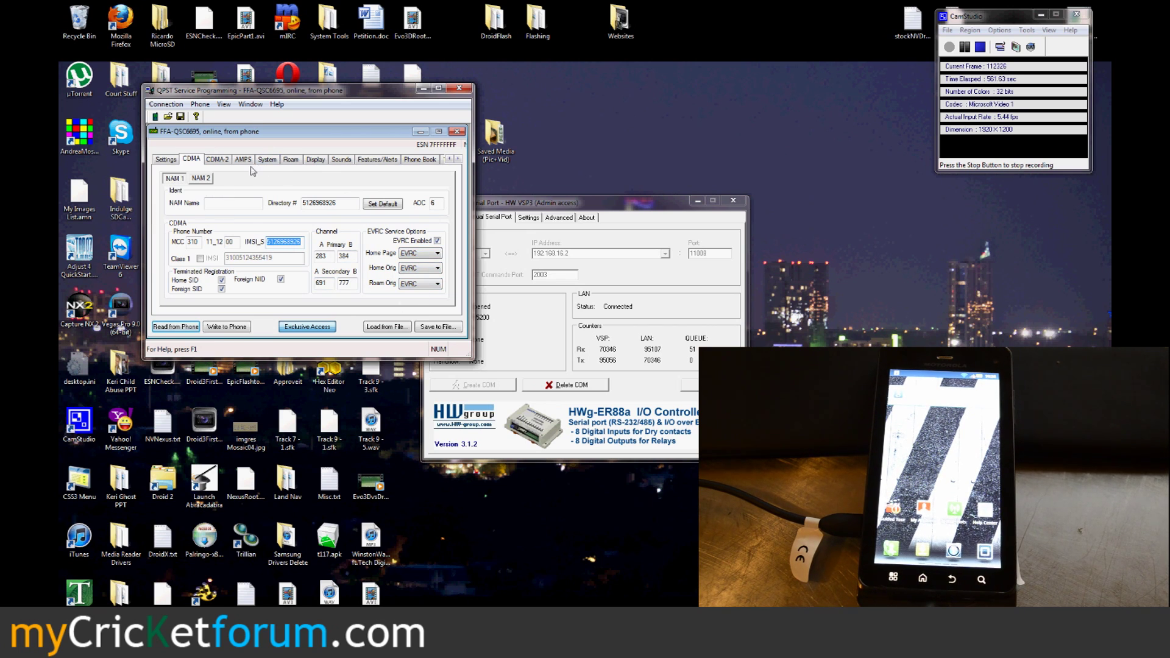
Step: Browse for a PRL file on the Roam page, then cancel without loading one
left_click(292, 160)
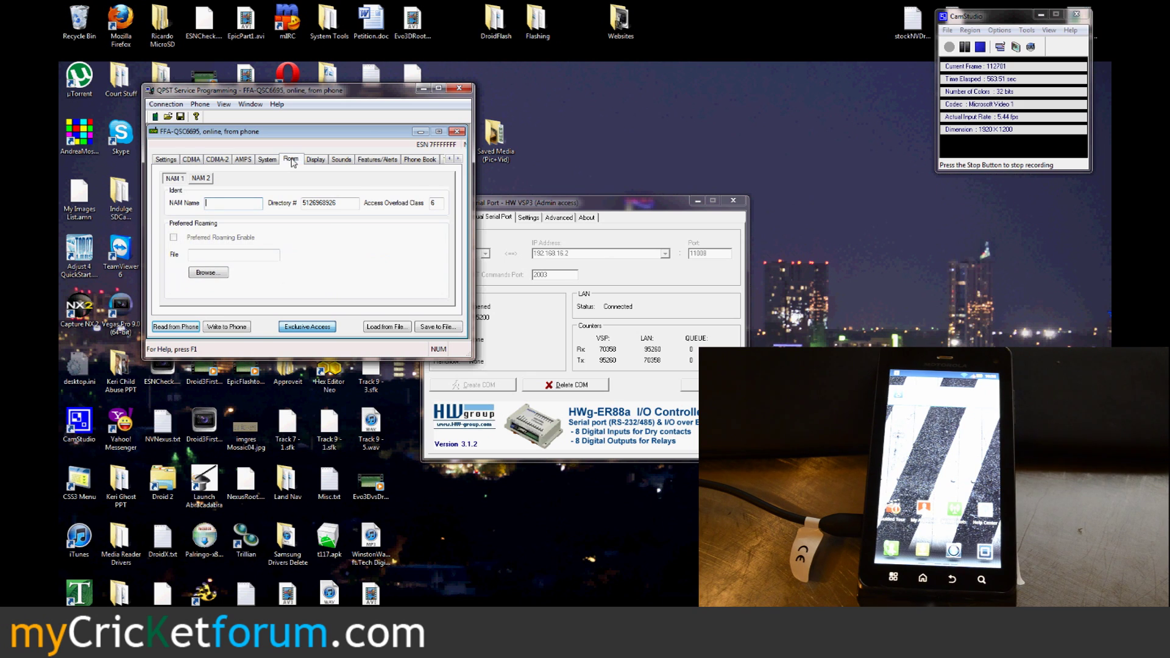
left_click(208, 272)
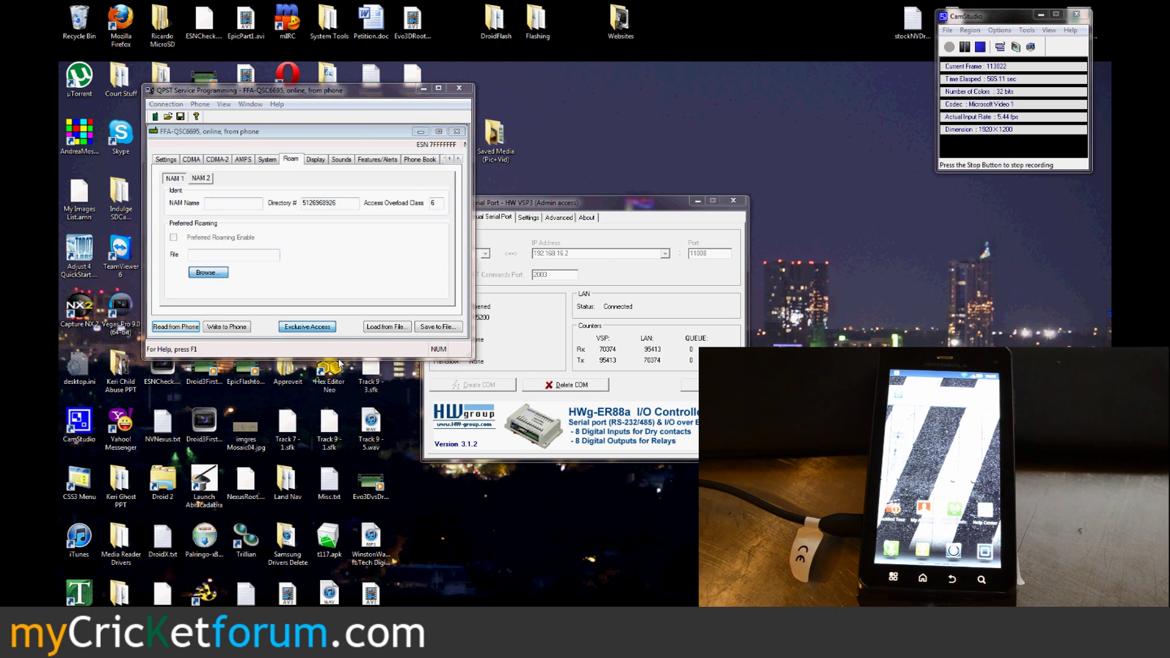
left_click(436, 323)
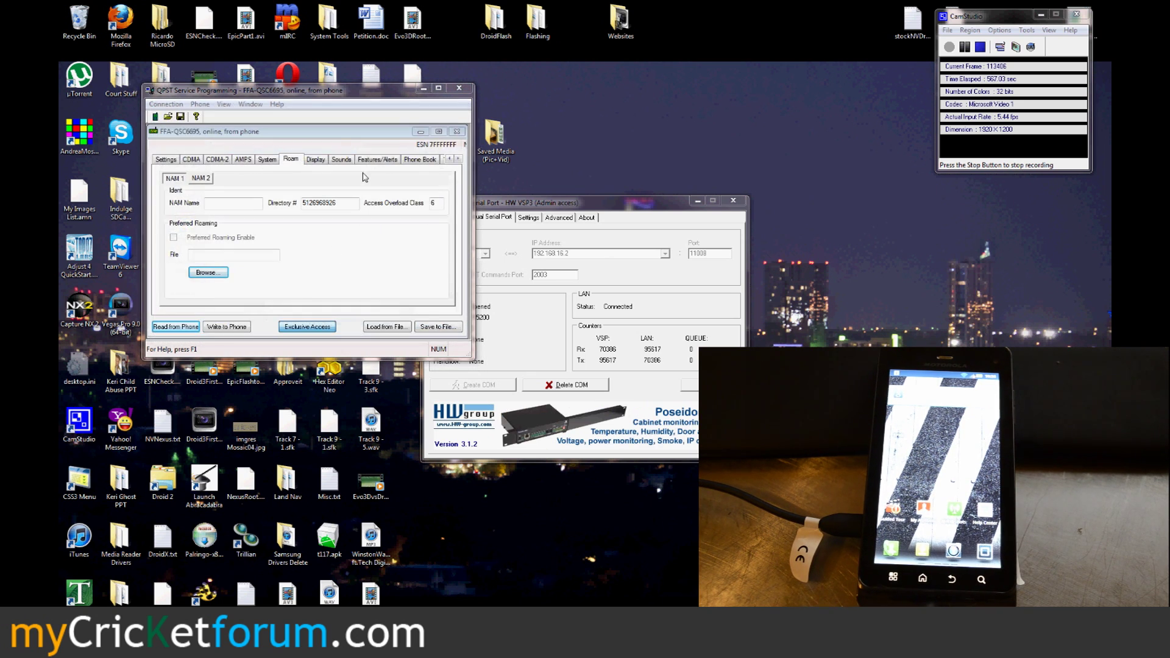
left_click(458, 160)
Step: Open Mobile IP user profile 0 for editing on the M.IP page
left_click(457, 160)
left_click(371, 160)
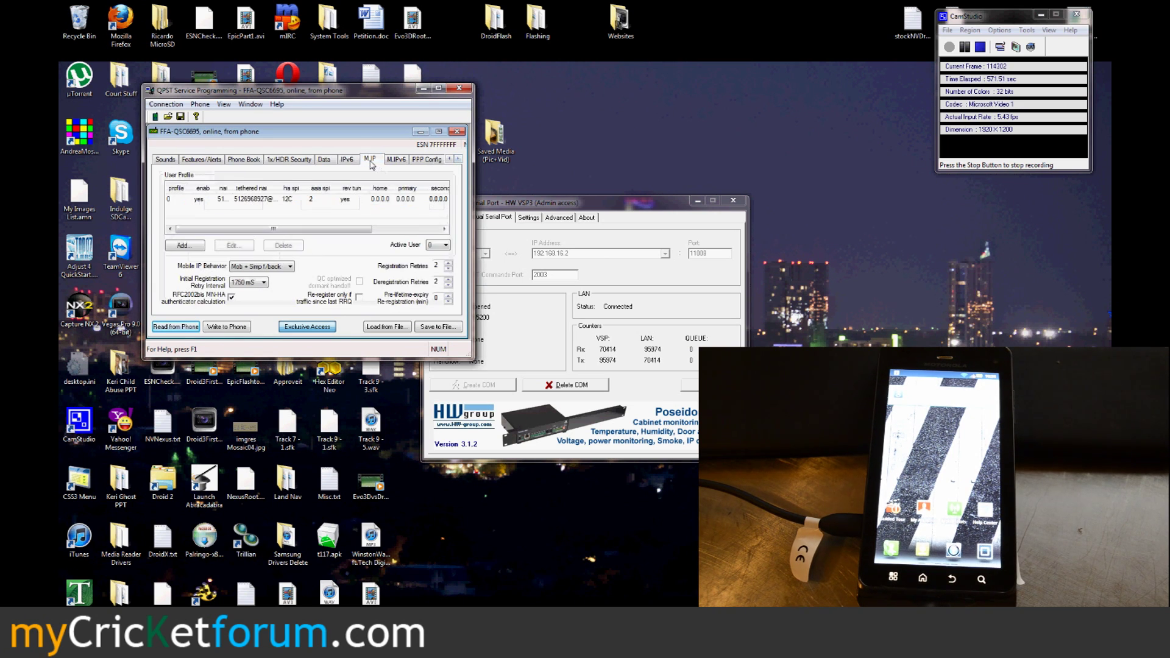
double_click(248, 201)
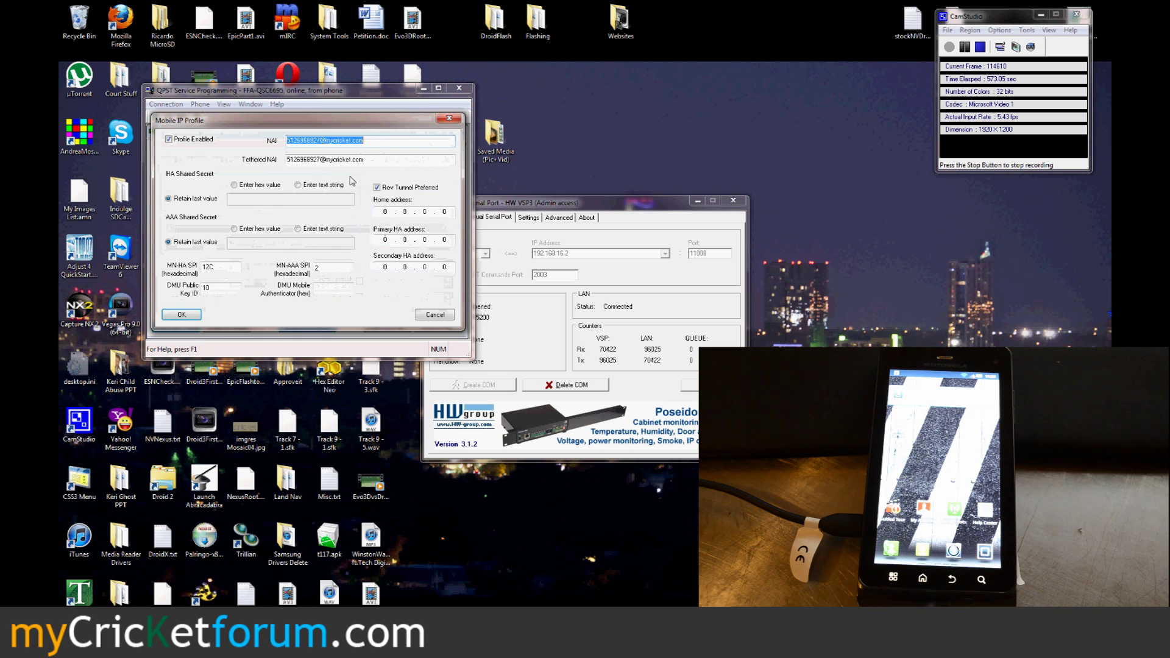
Step: Review profile 0's NAI fields and HA/AAA text-string secret options, then cancel unsaved
left_click(361, 143)
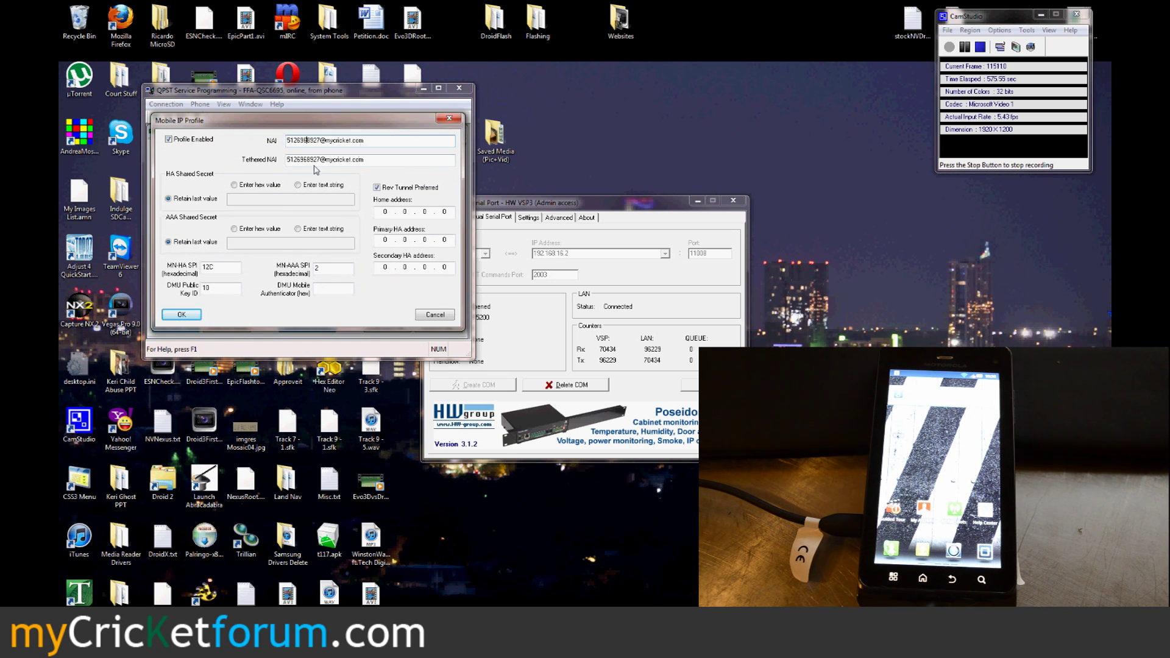
left_click(362, 162)
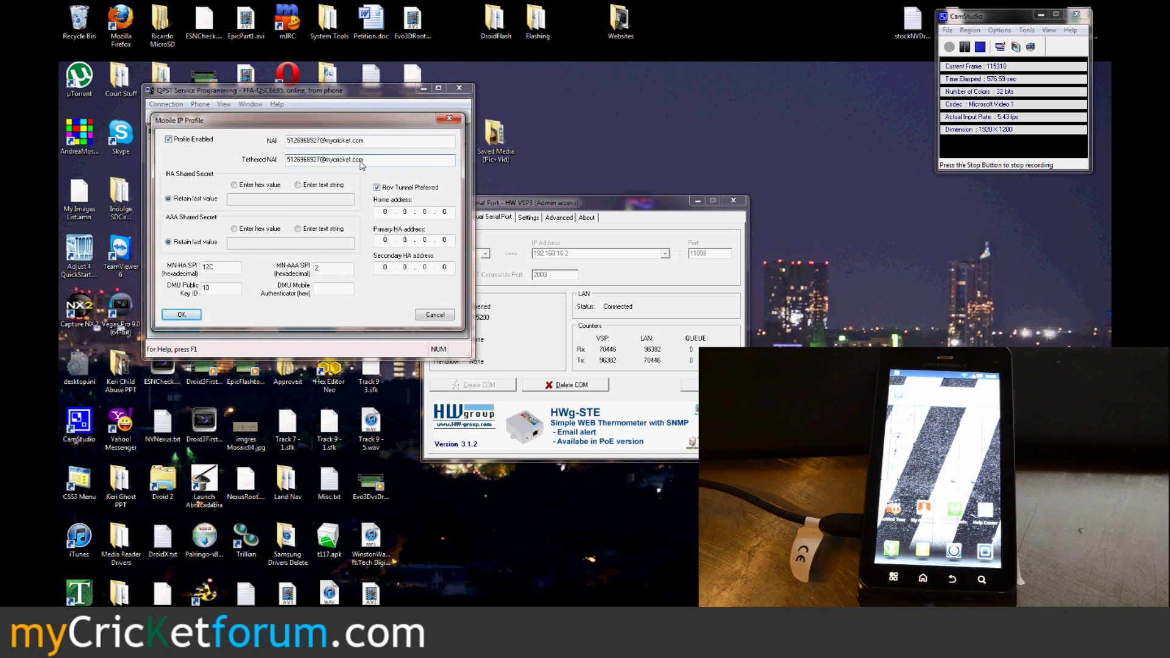
left_click(298, 185)
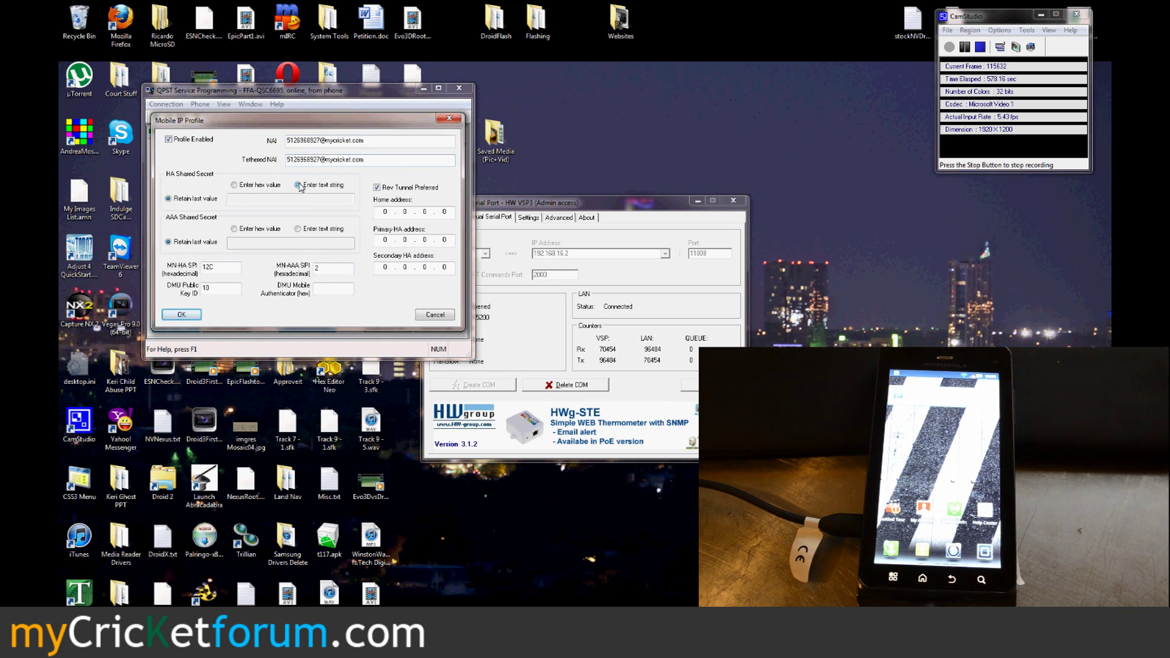
left_click(298, 229)
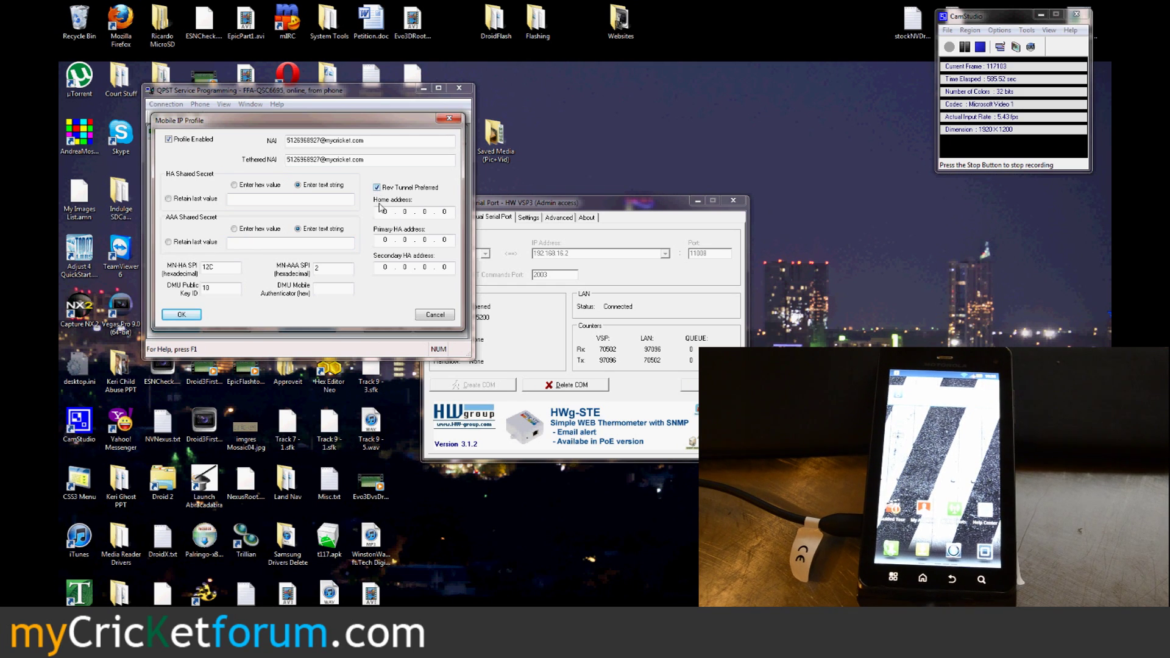
left_click(420, 316)
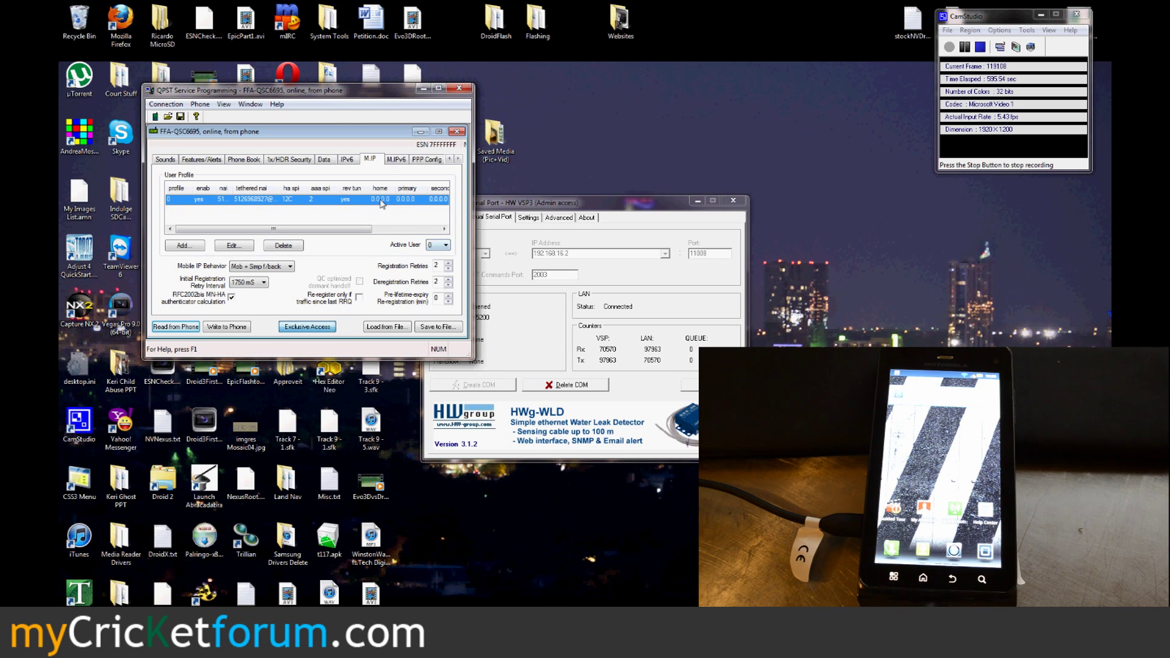
left_click(459, 159)
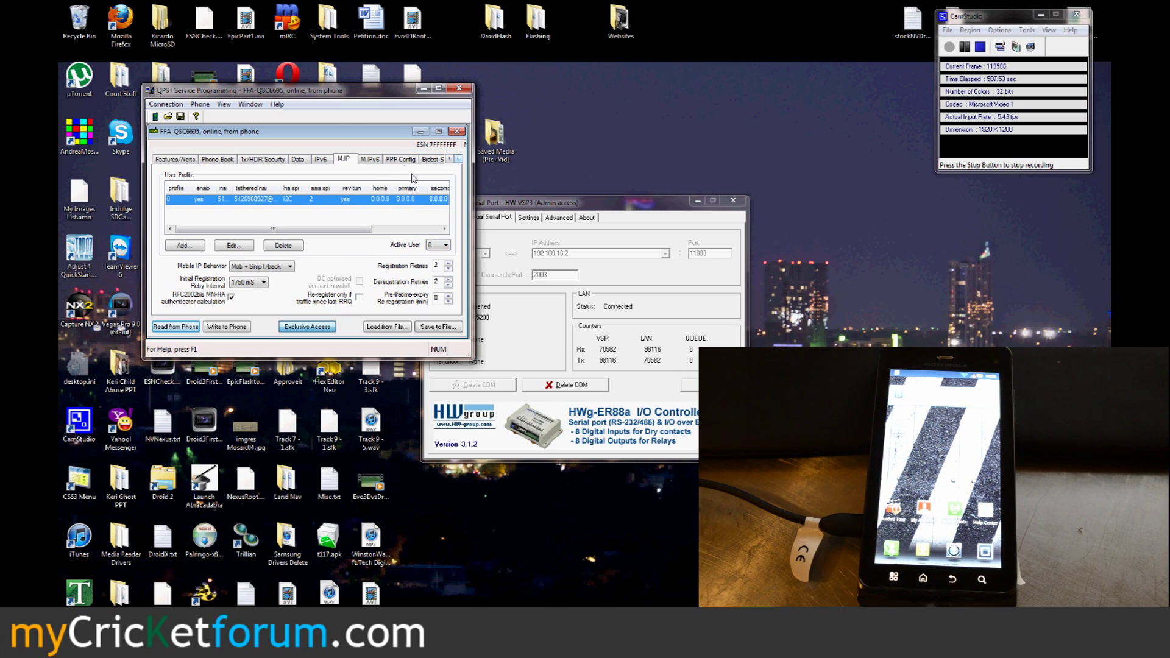
left_click(404, 160)
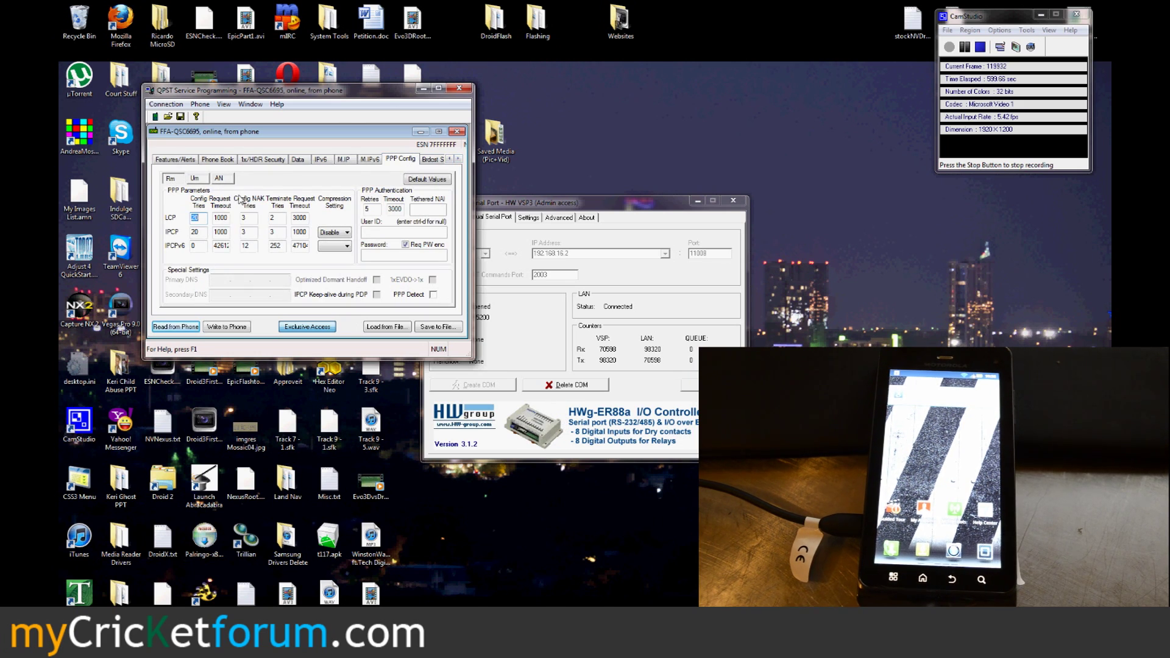
Step: Inspect the Um link's PPP User ID and Tethered NAI fields
left_click(195, 178)
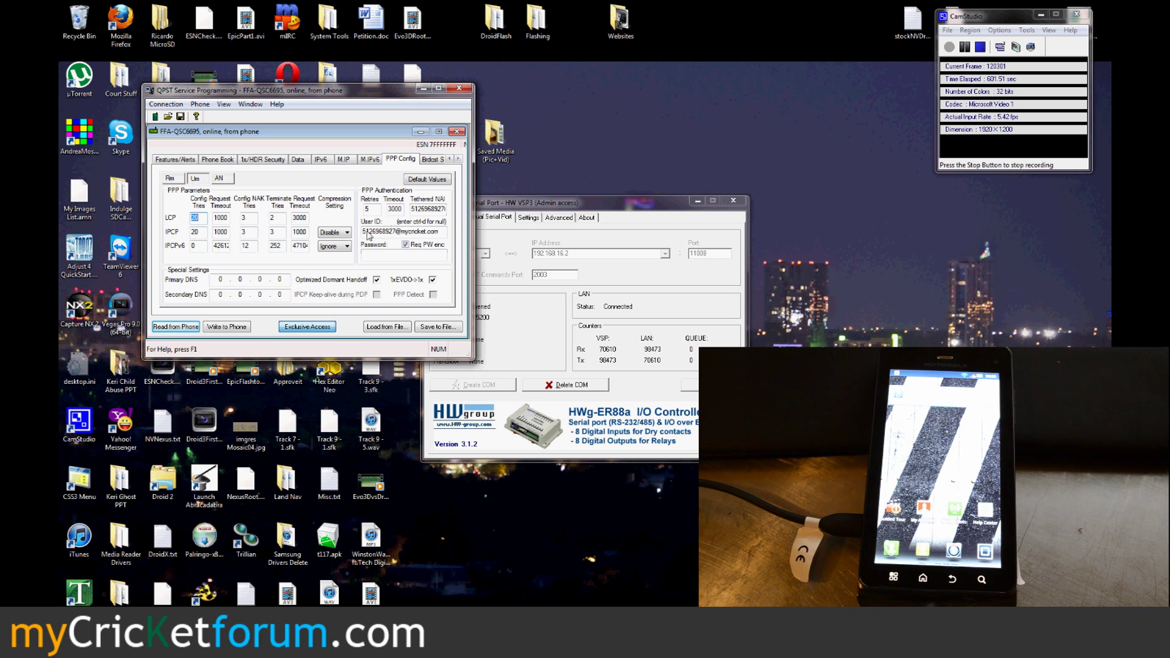
left_click_drag(363, 233, 467, 217)
left_click(440, 241)
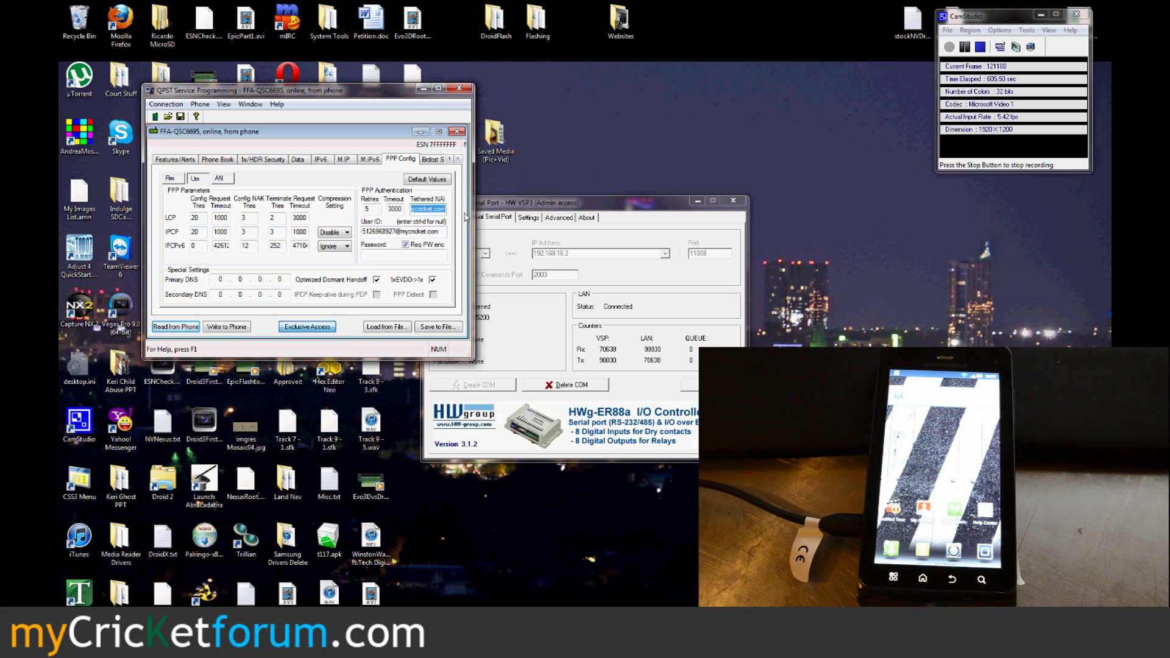
left_click(441, 217)
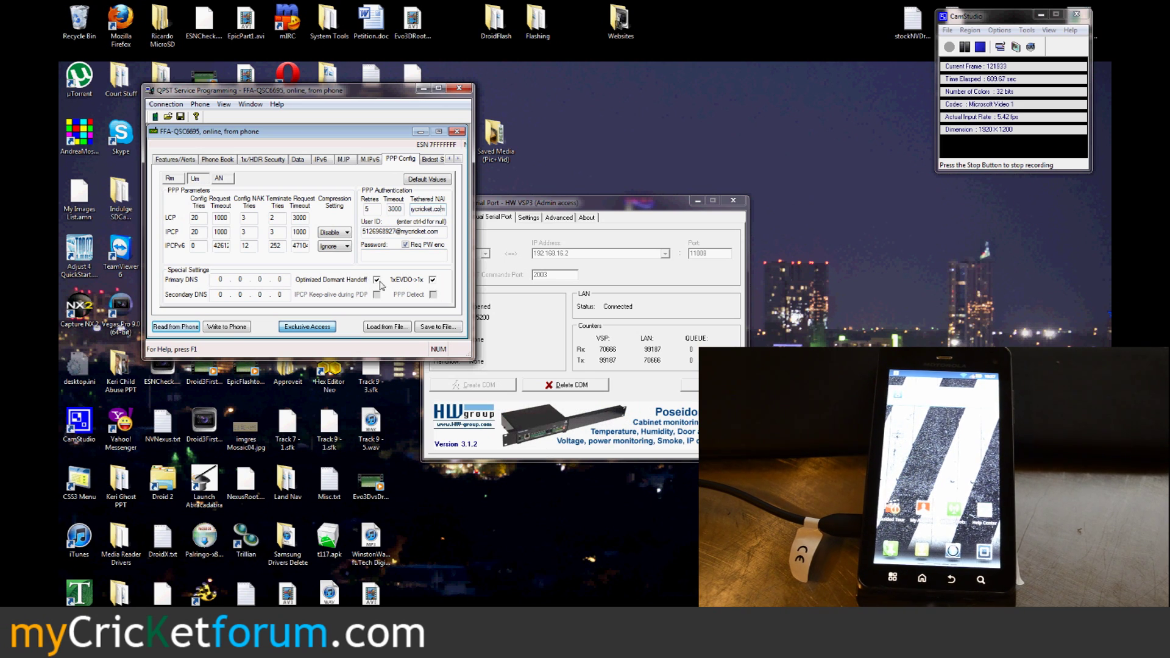
Step: Inspect the AN link's PPP User ID and the empty Password field
left_click(229, 181)
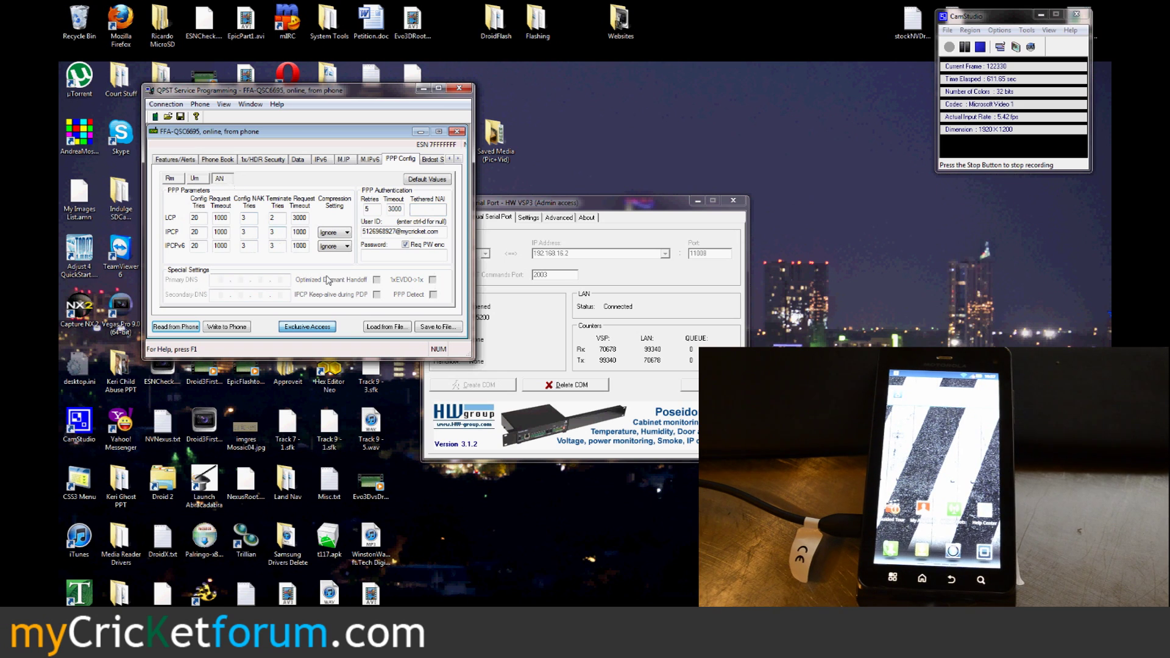
left_click_drag(447, 232, 348, 228)
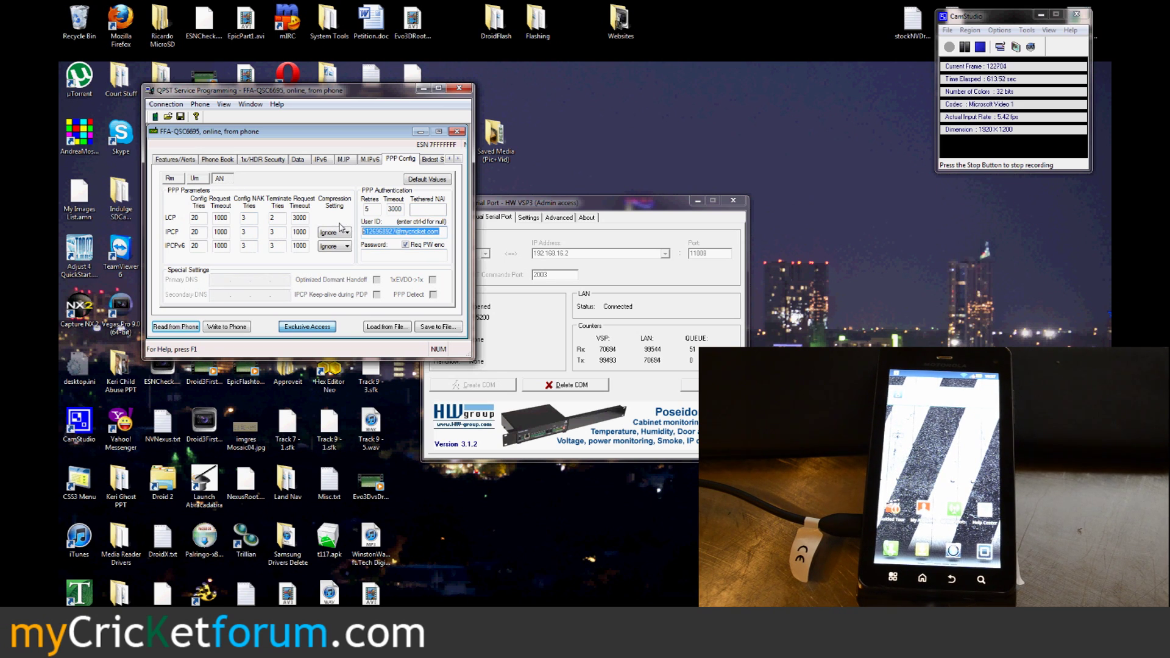
left_click(402, 234)
left_click(402, 256)
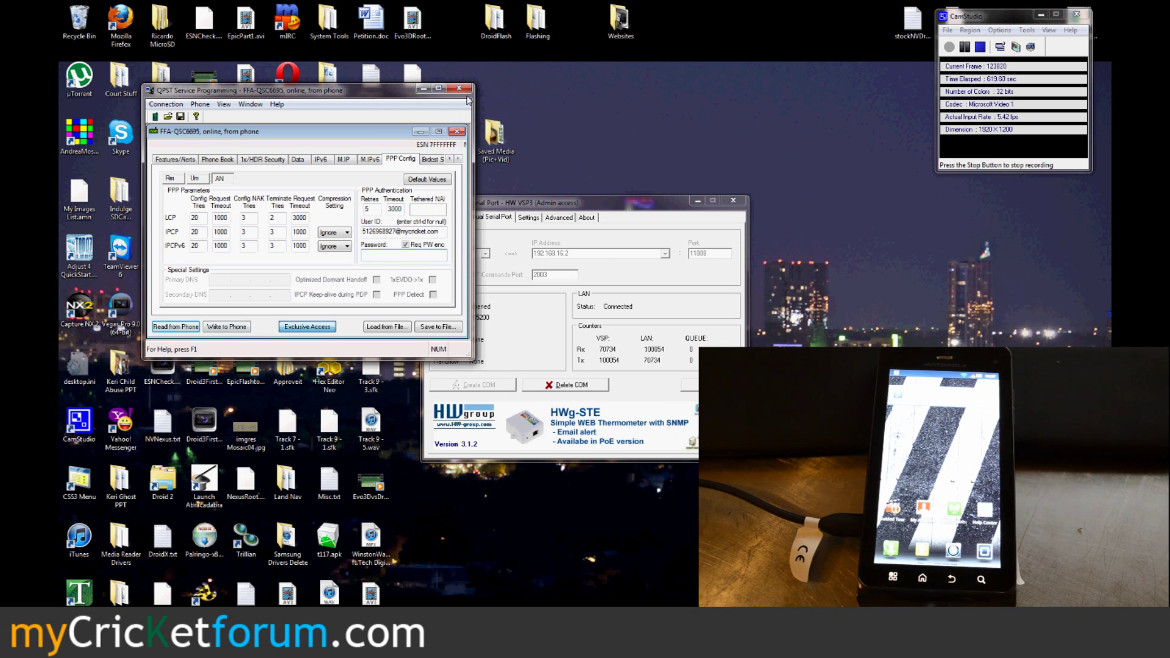
Step: Close QPST without saving changes and dismiss the HW Virtual Serial Port access-violation error
left_click(465, 93)
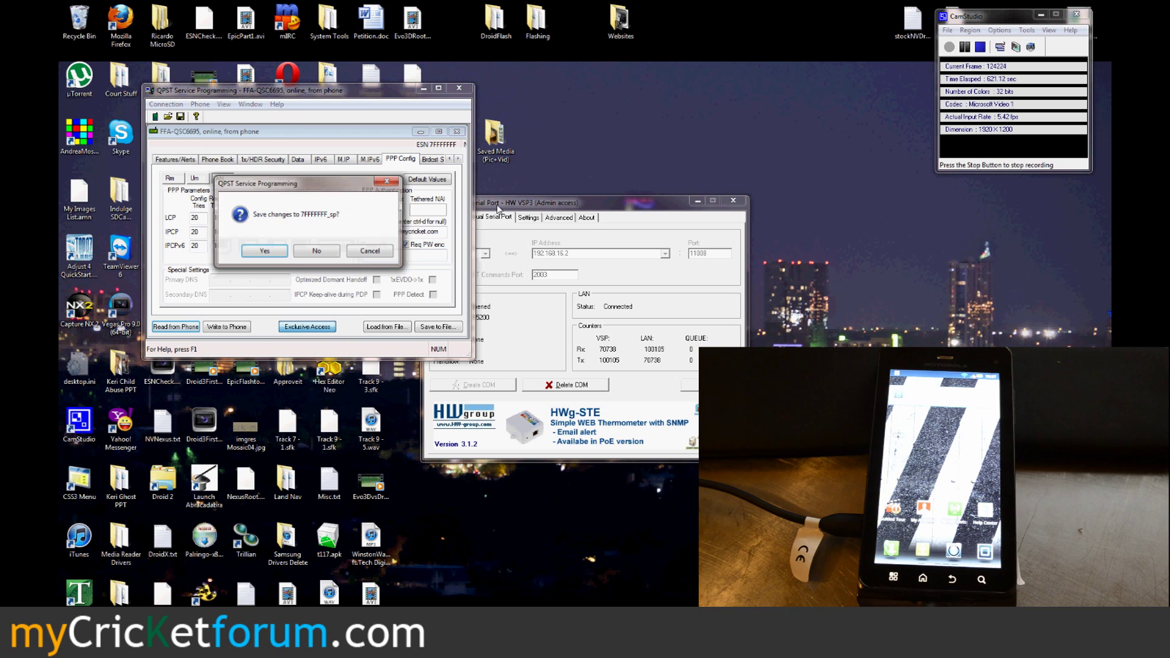
left_click(330, 254)
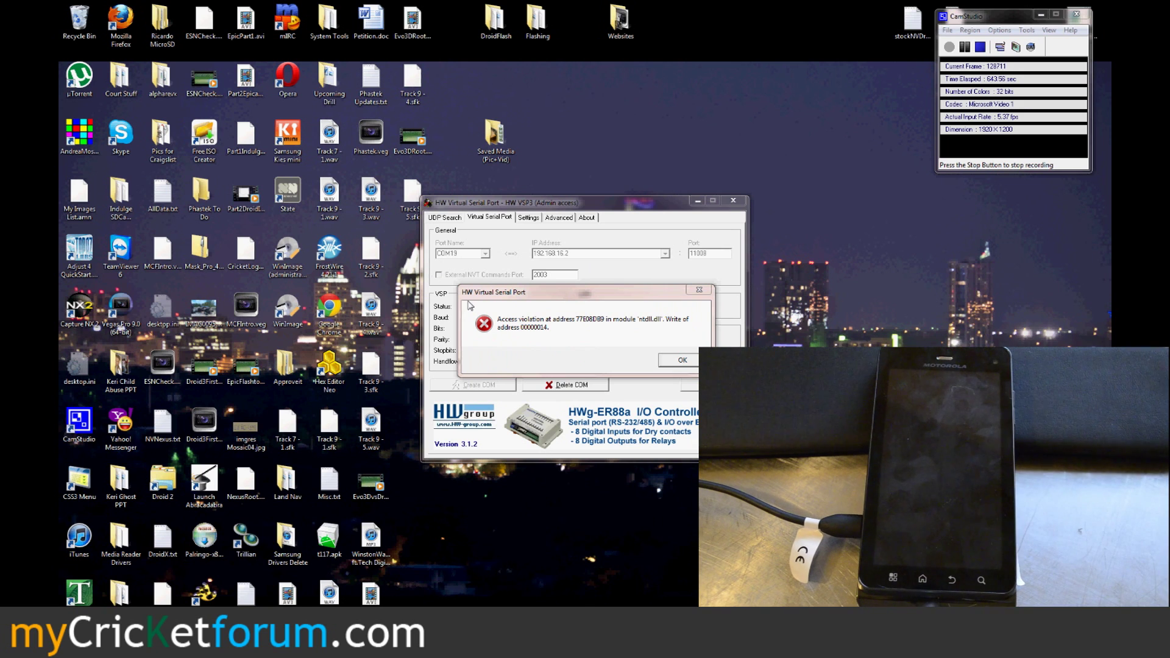
left_click(681, 360)
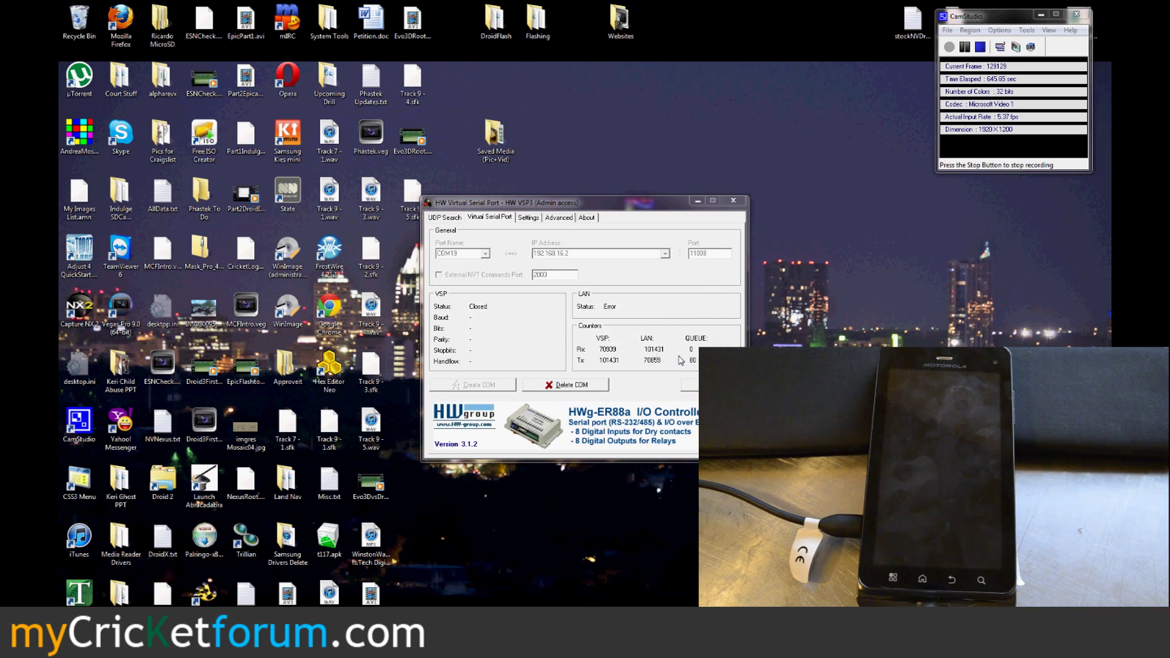